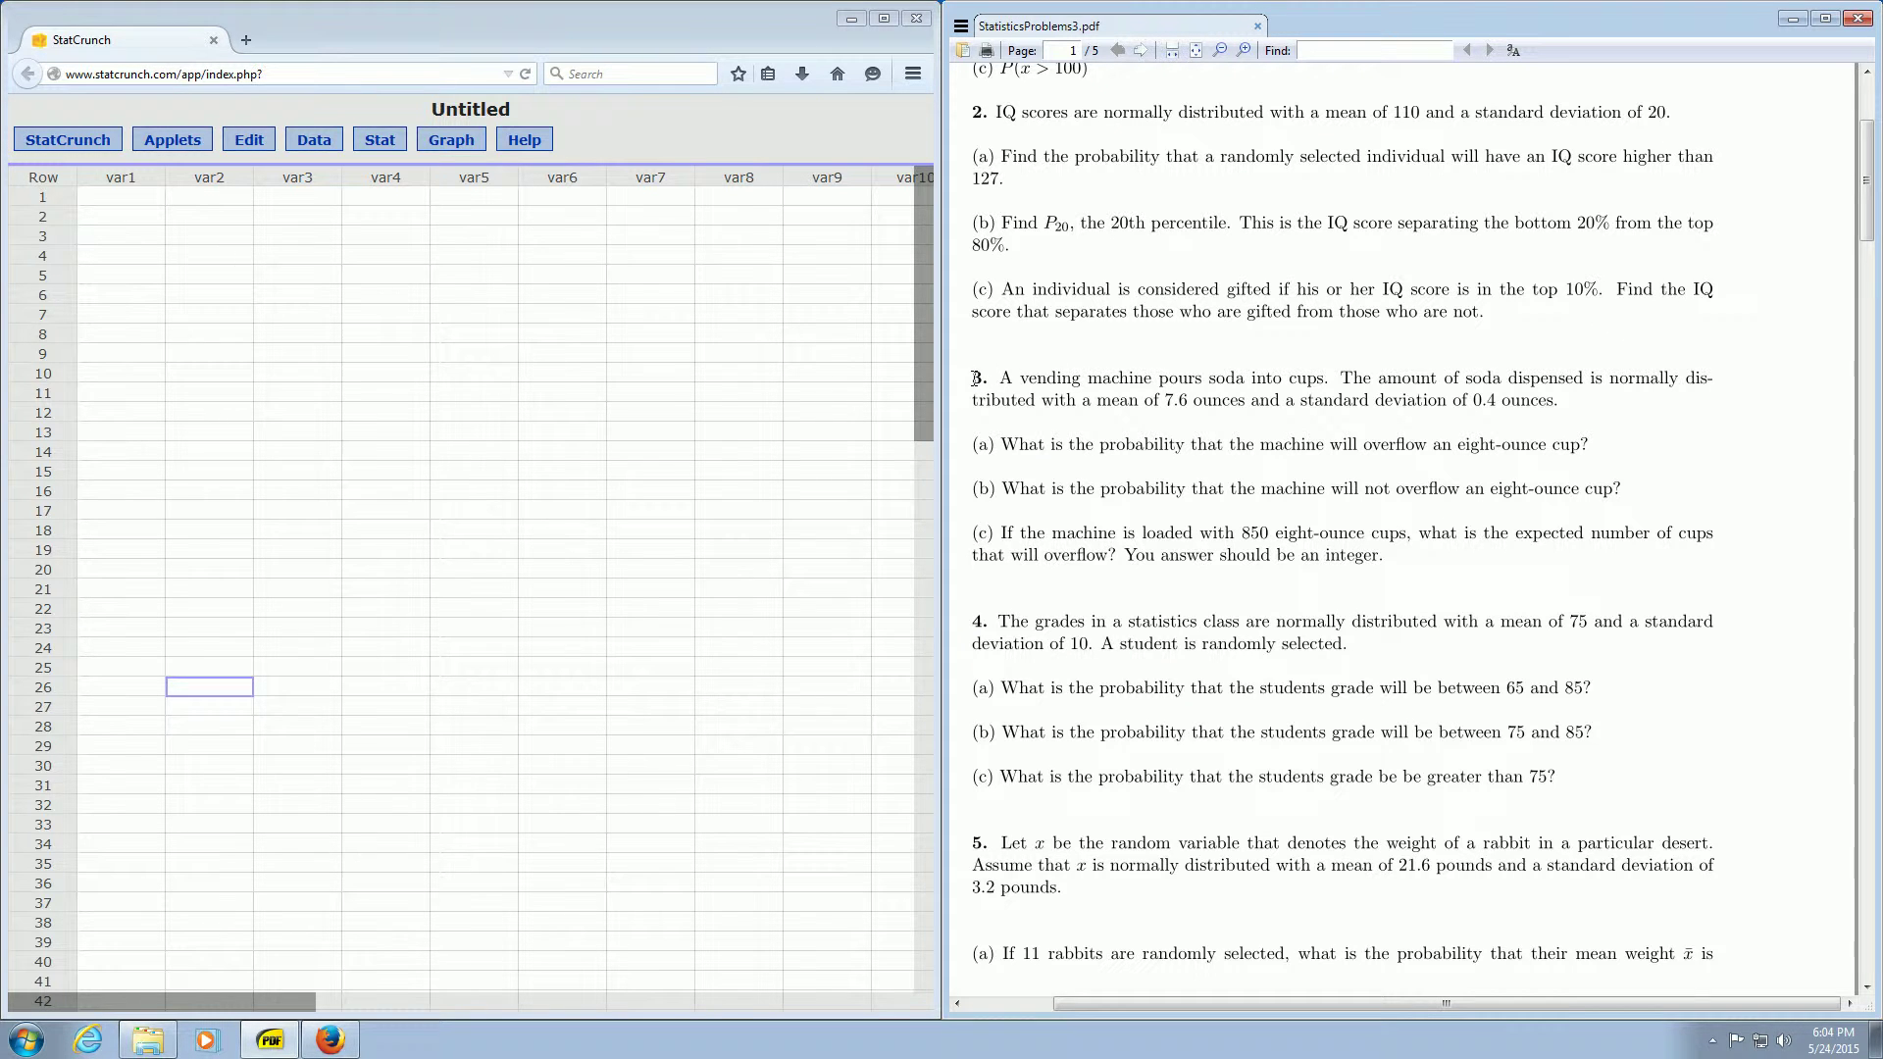
Highlight the key wording of problem 3 in the PDF, such as 'probability' and 'normally distributed'.
left_click_drag(973, 377, 1032, 374)
left_click(1034, 374)
left_click_drag(1098, 446, 1187, 446)
left_click_drag(1596, 379, 1039, 398)
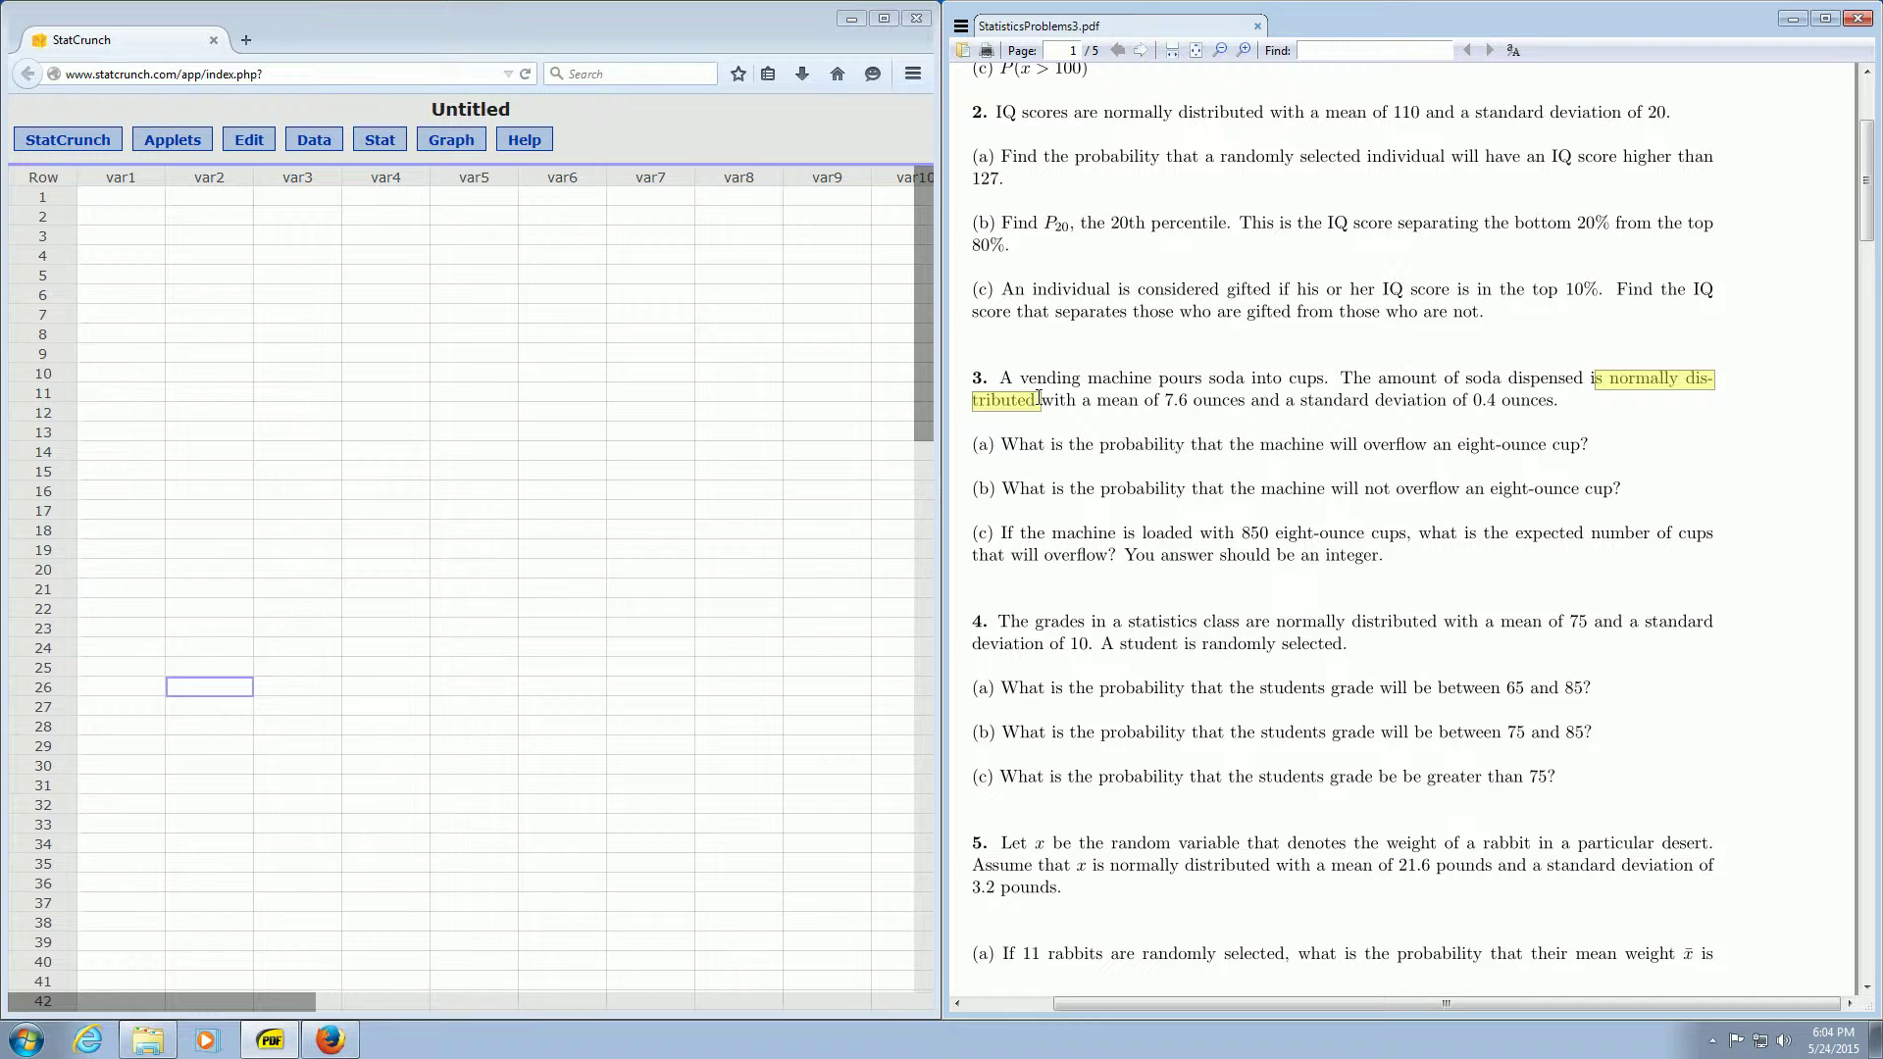
left_click(1040, 404)
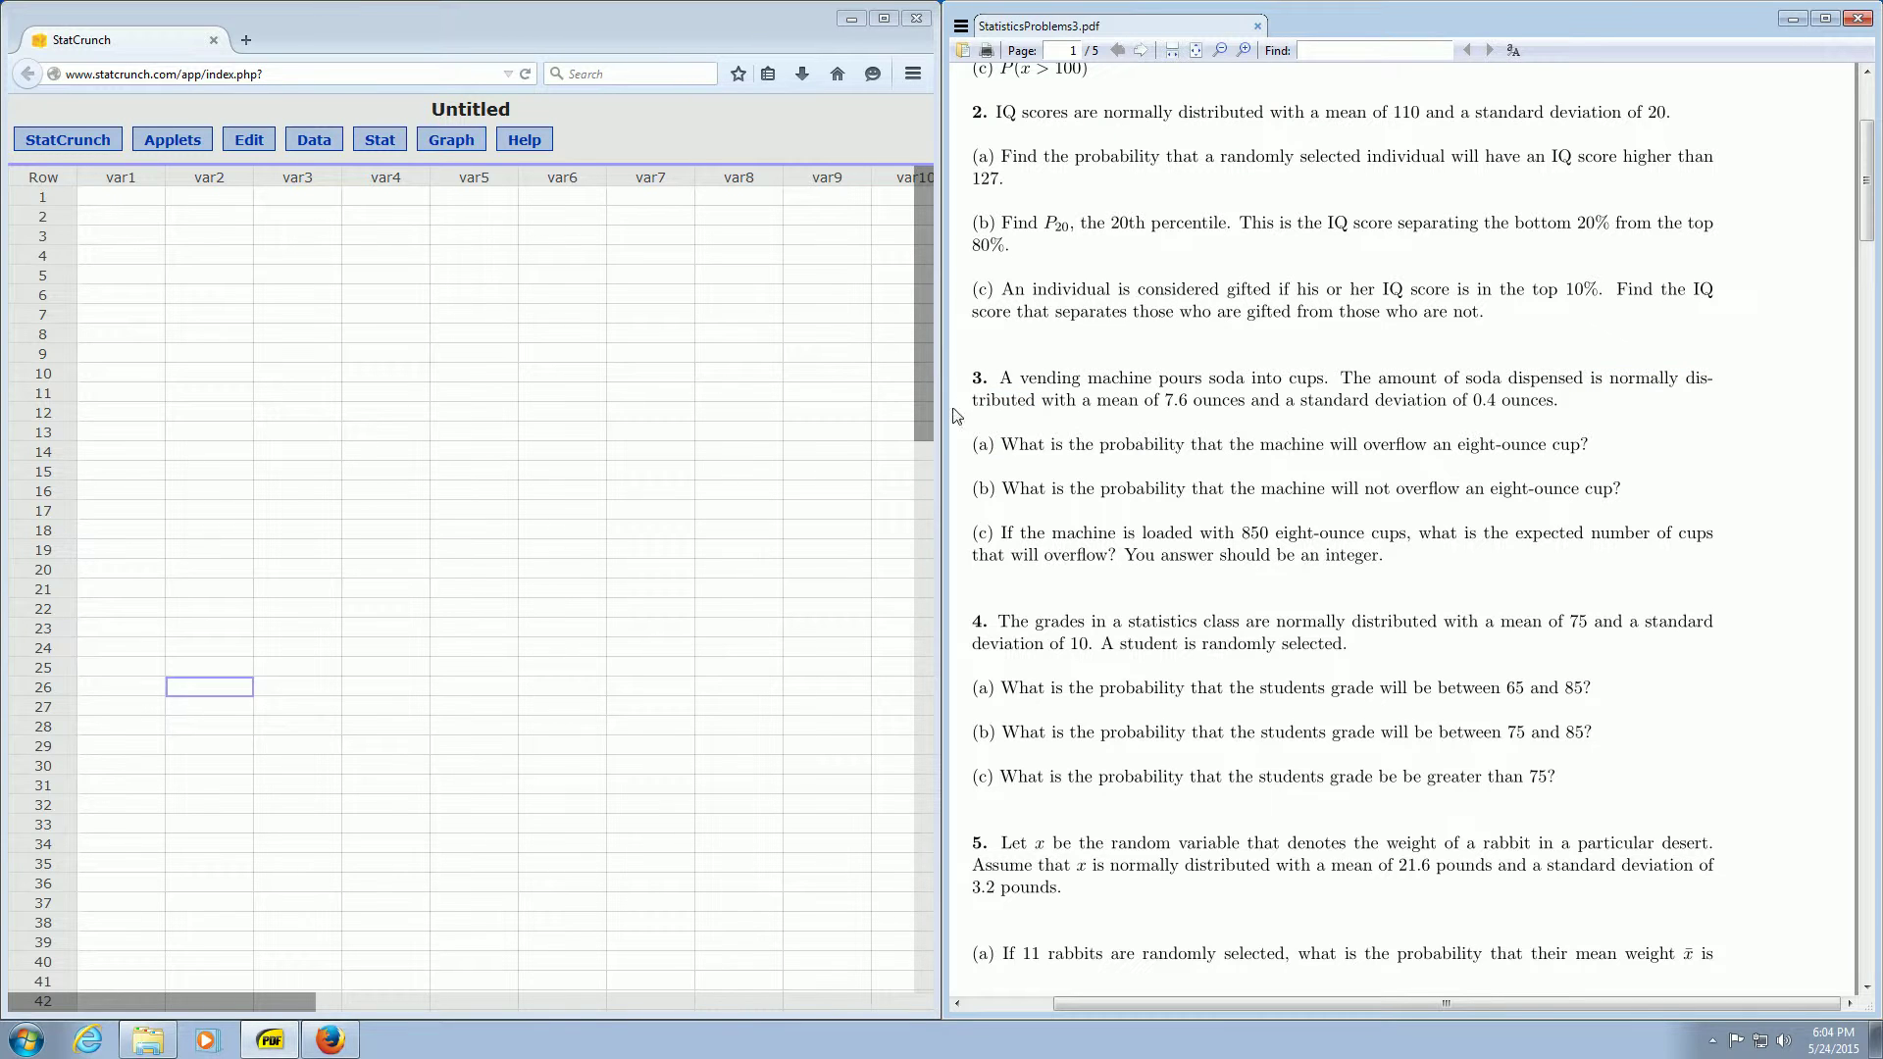
Show the Stat > Calculators submenu listing Beta through Custom.
left_click(379, 143)
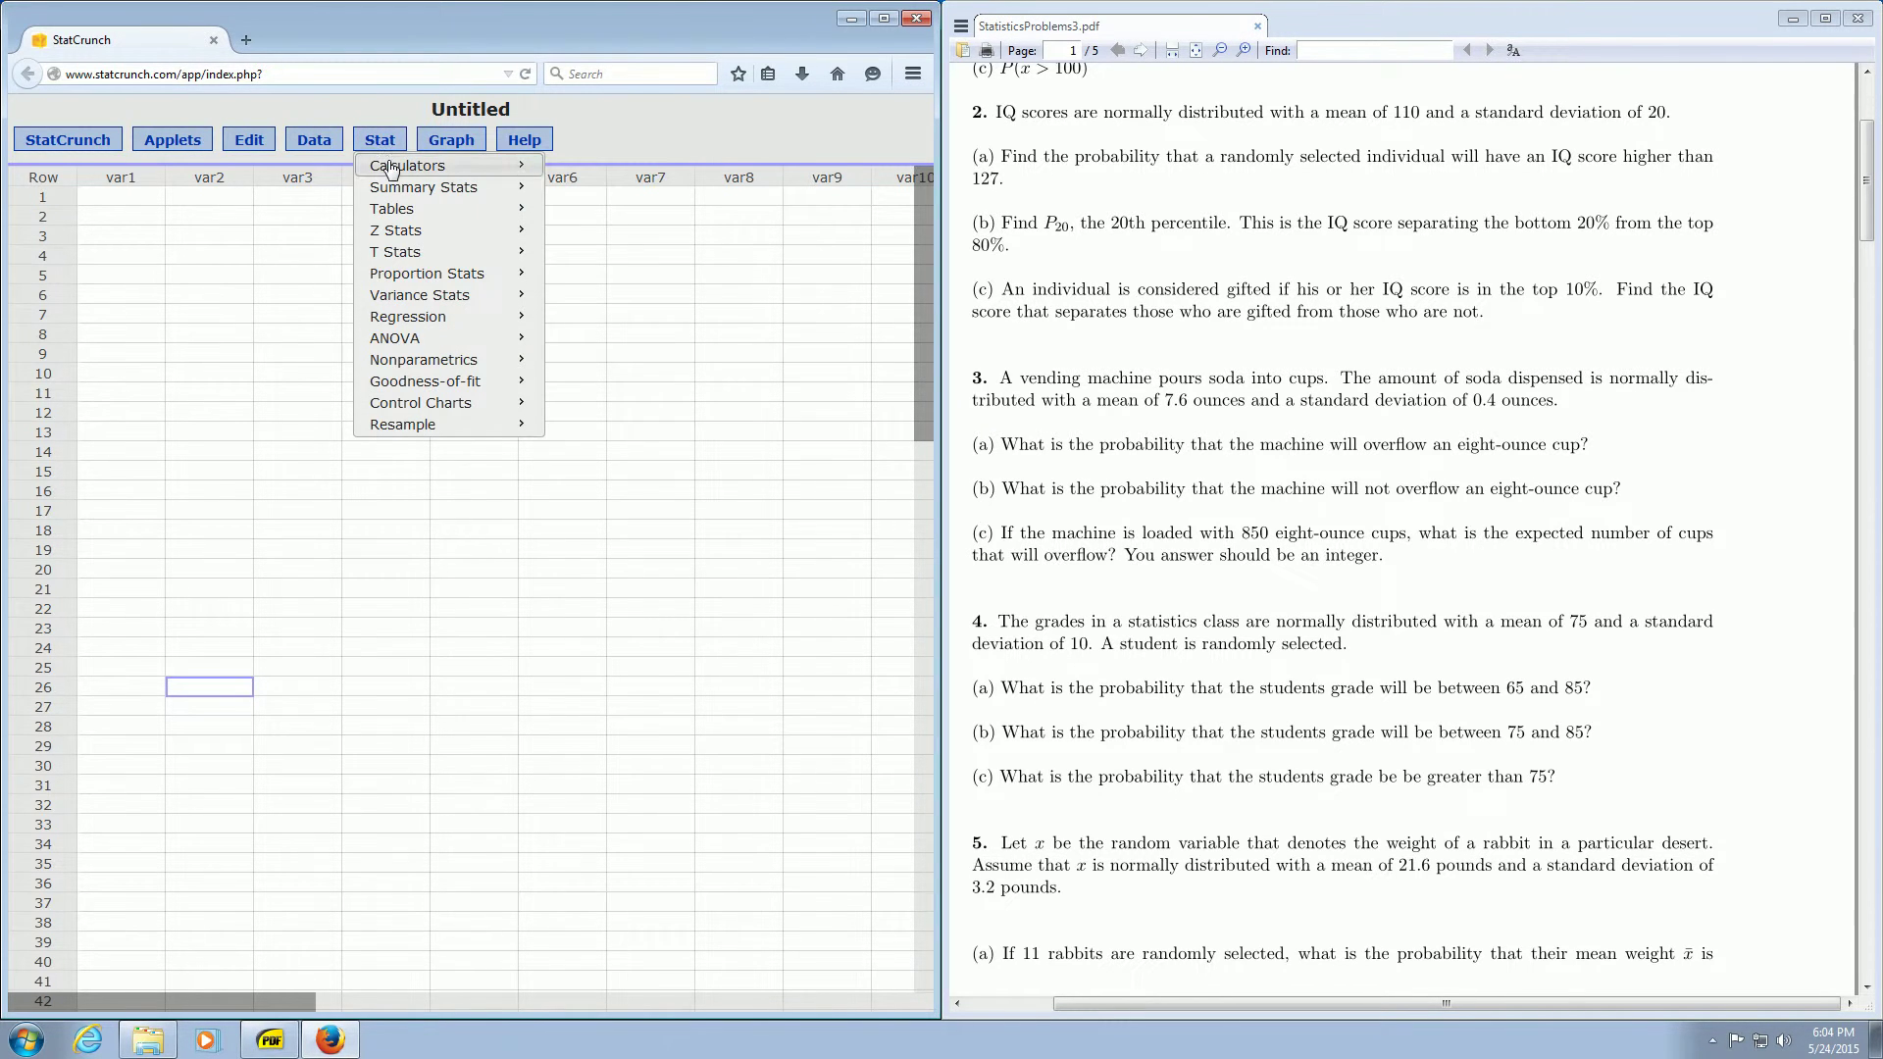
mouse_move(390, 168)
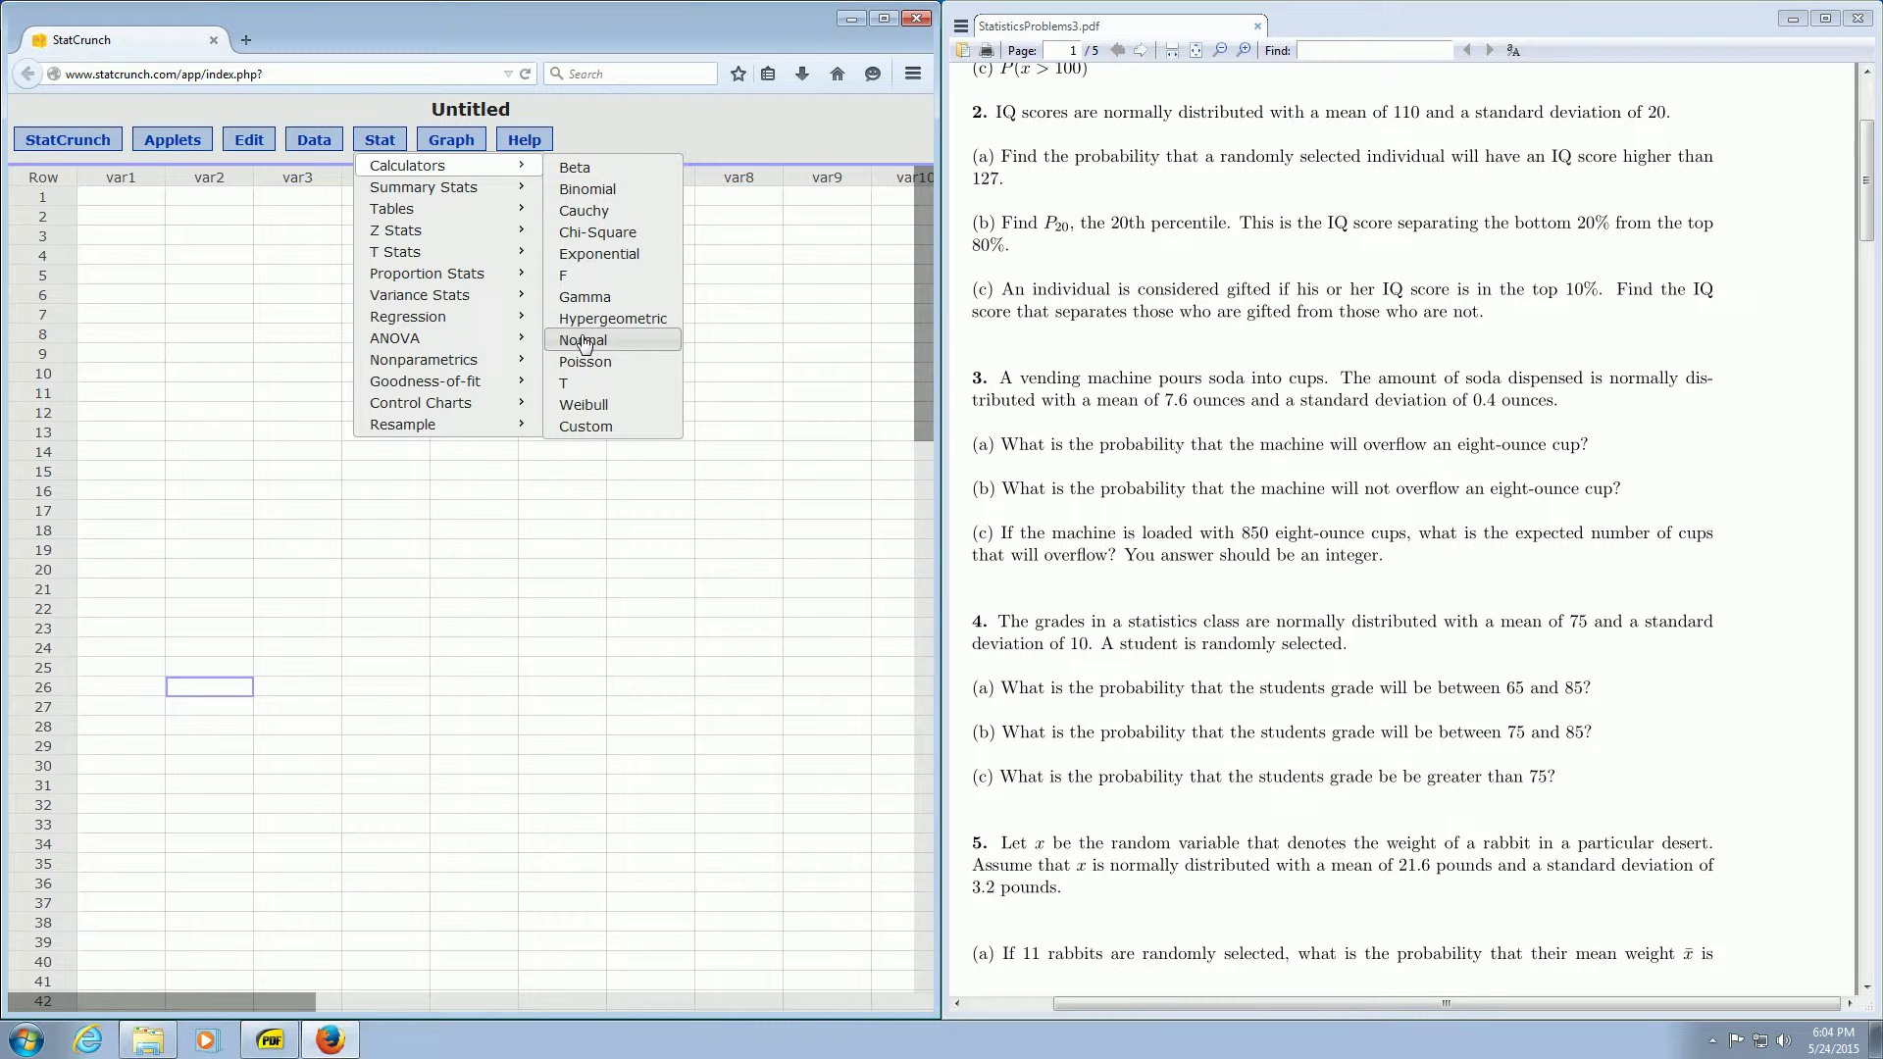
left_click(379, 139)
left_click(379, 139)
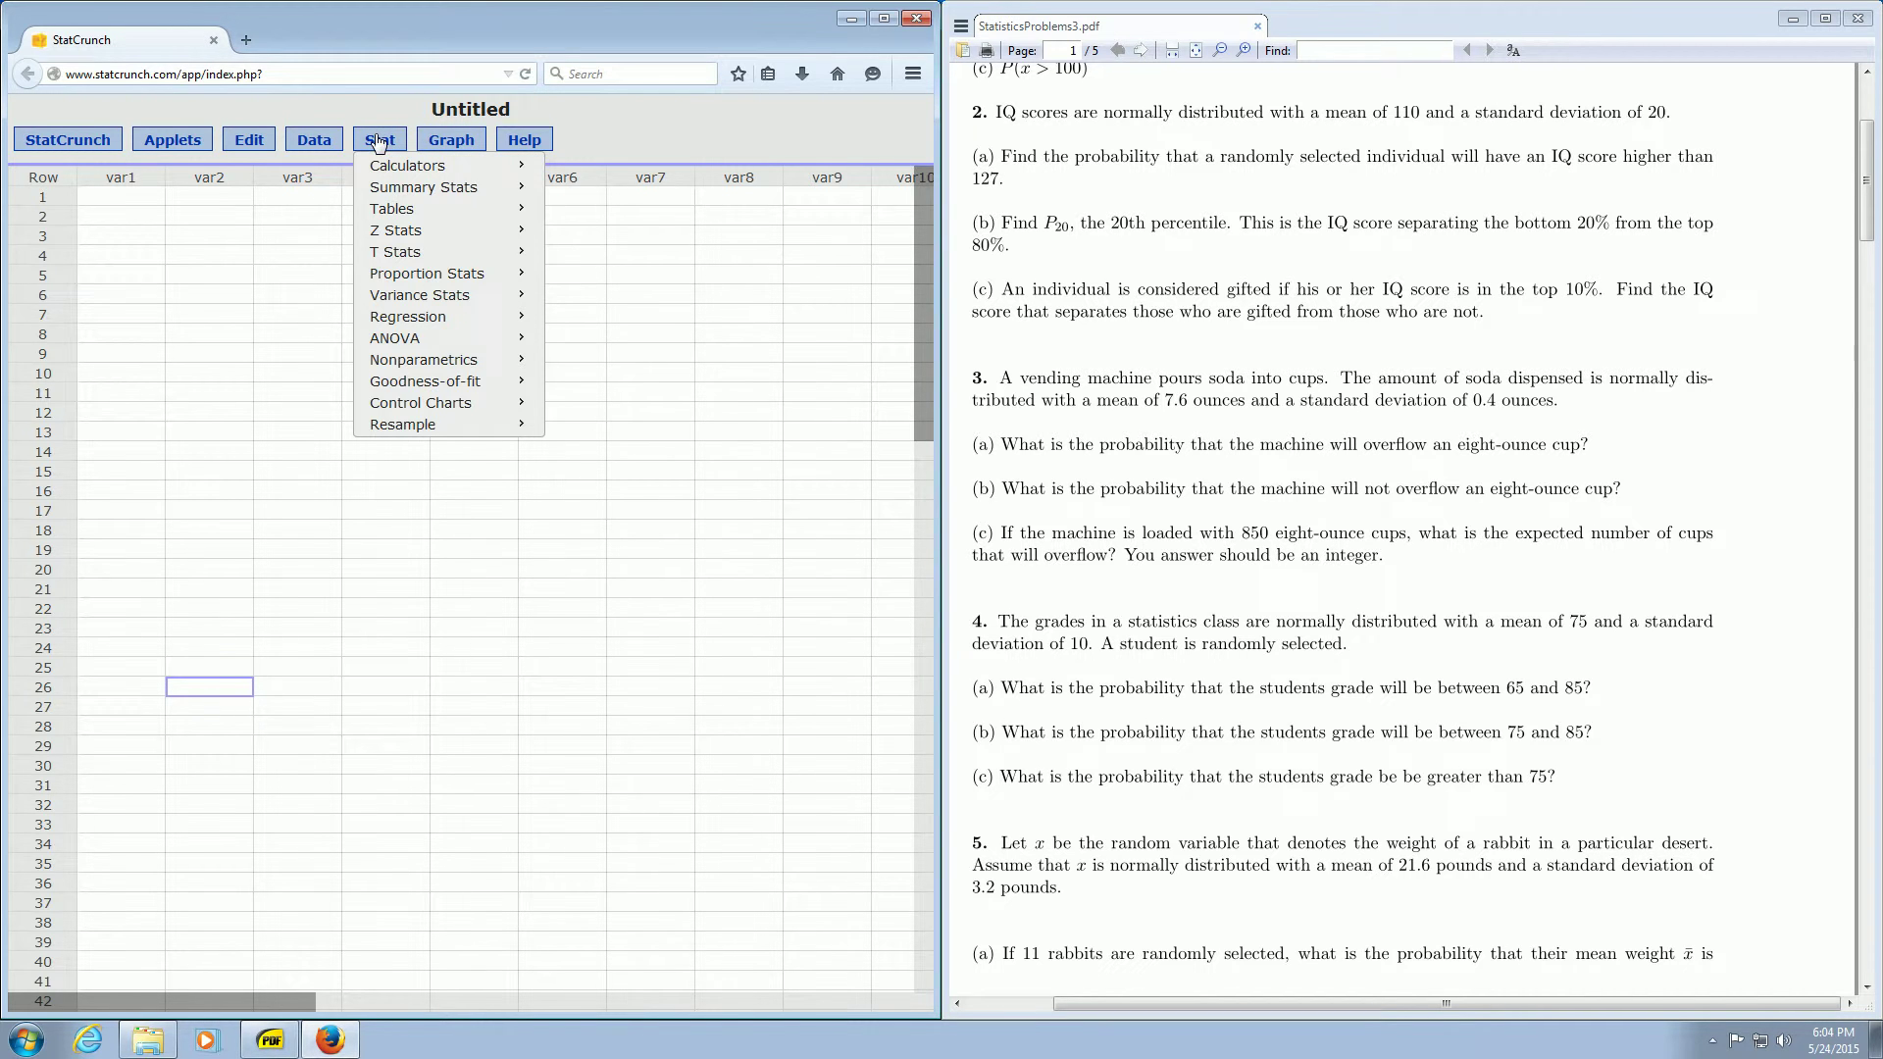
mouse_move(424, 173)
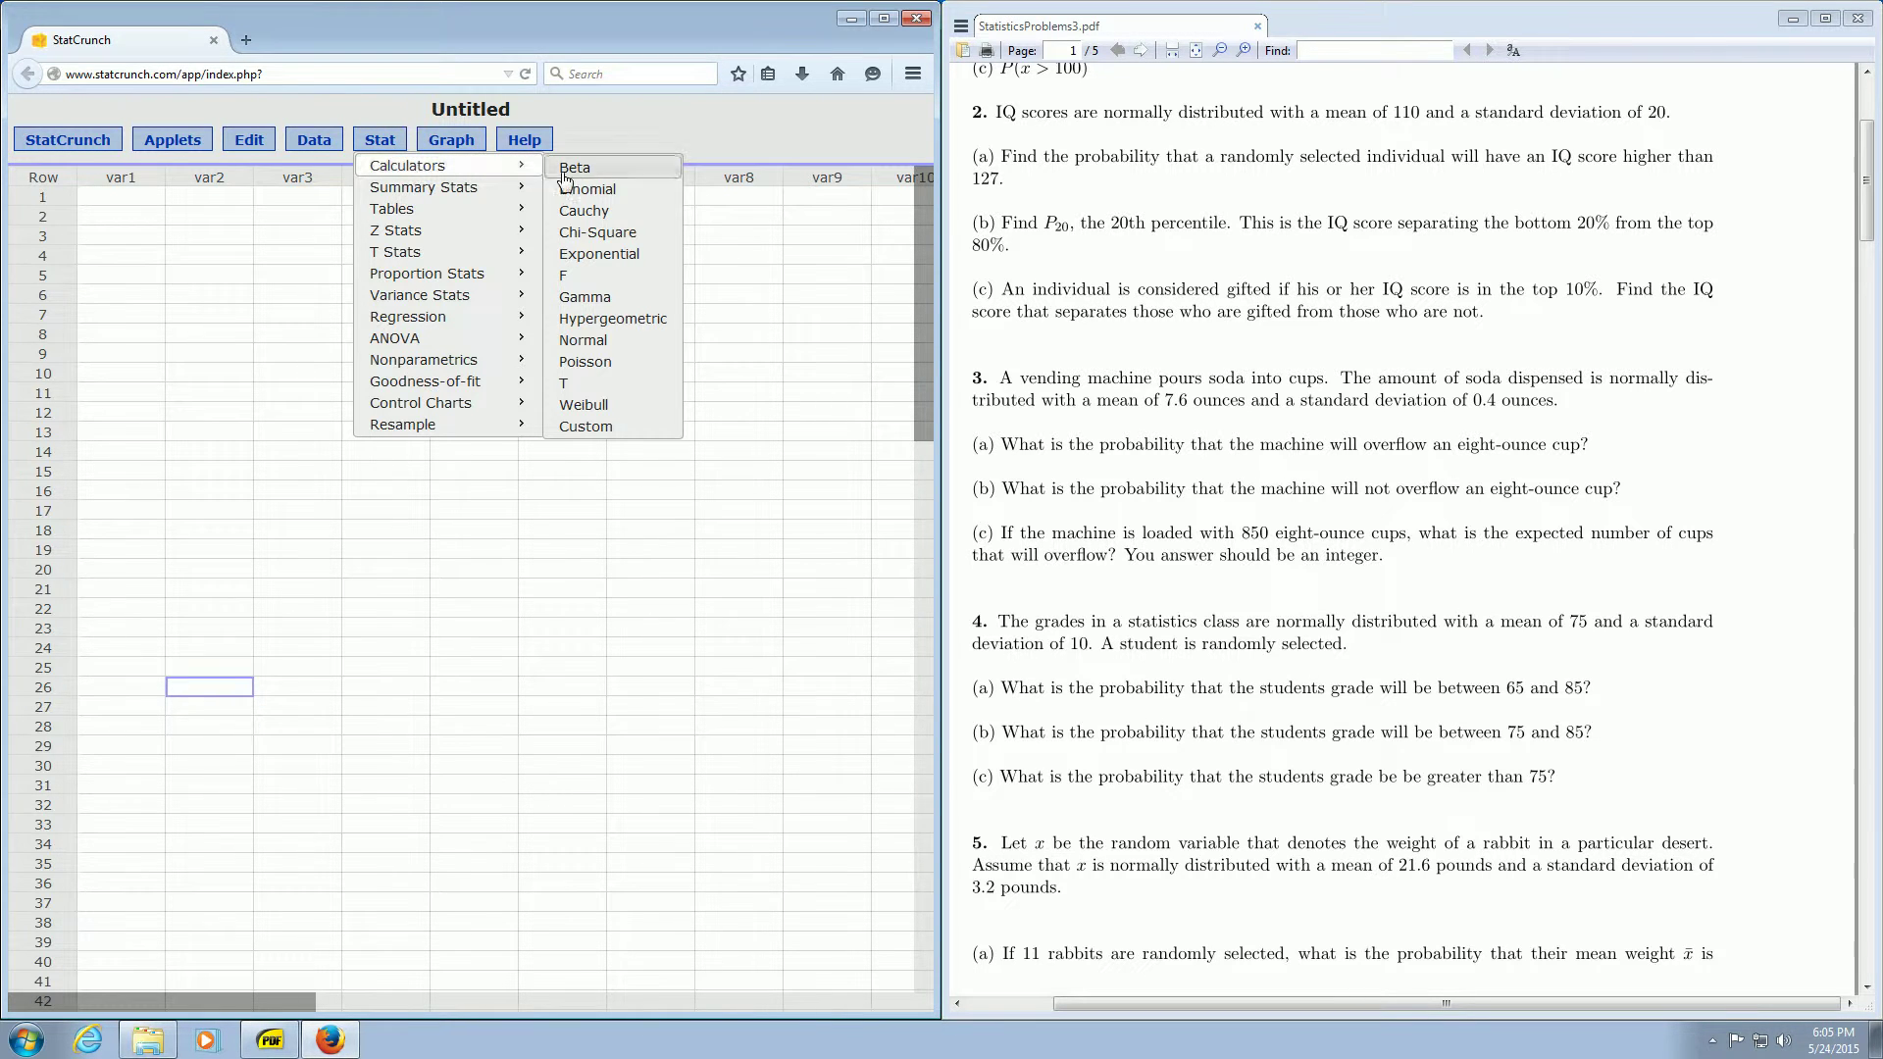
Open the Normal calculator, move it aside, and pick out the mean and SD in problem 3.
left_click(585, 340)
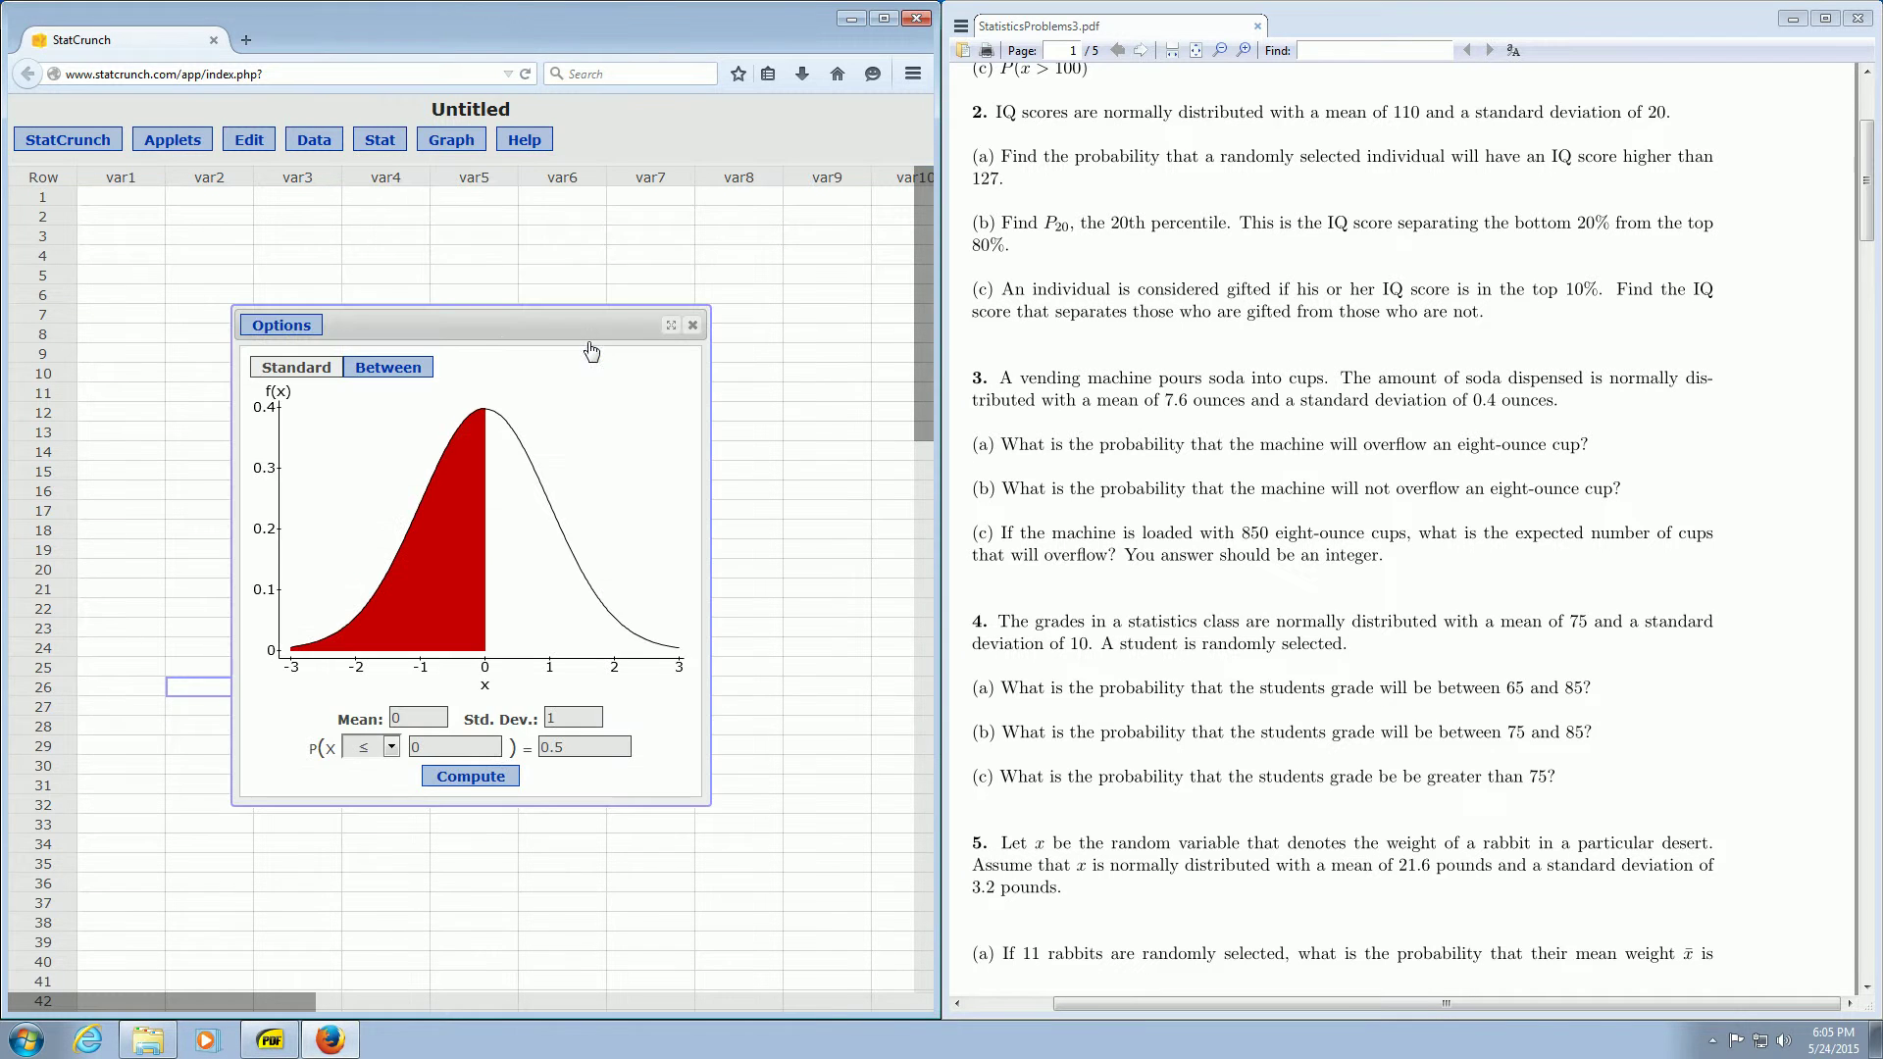
left_click_drag(454, 328, 682, 277)
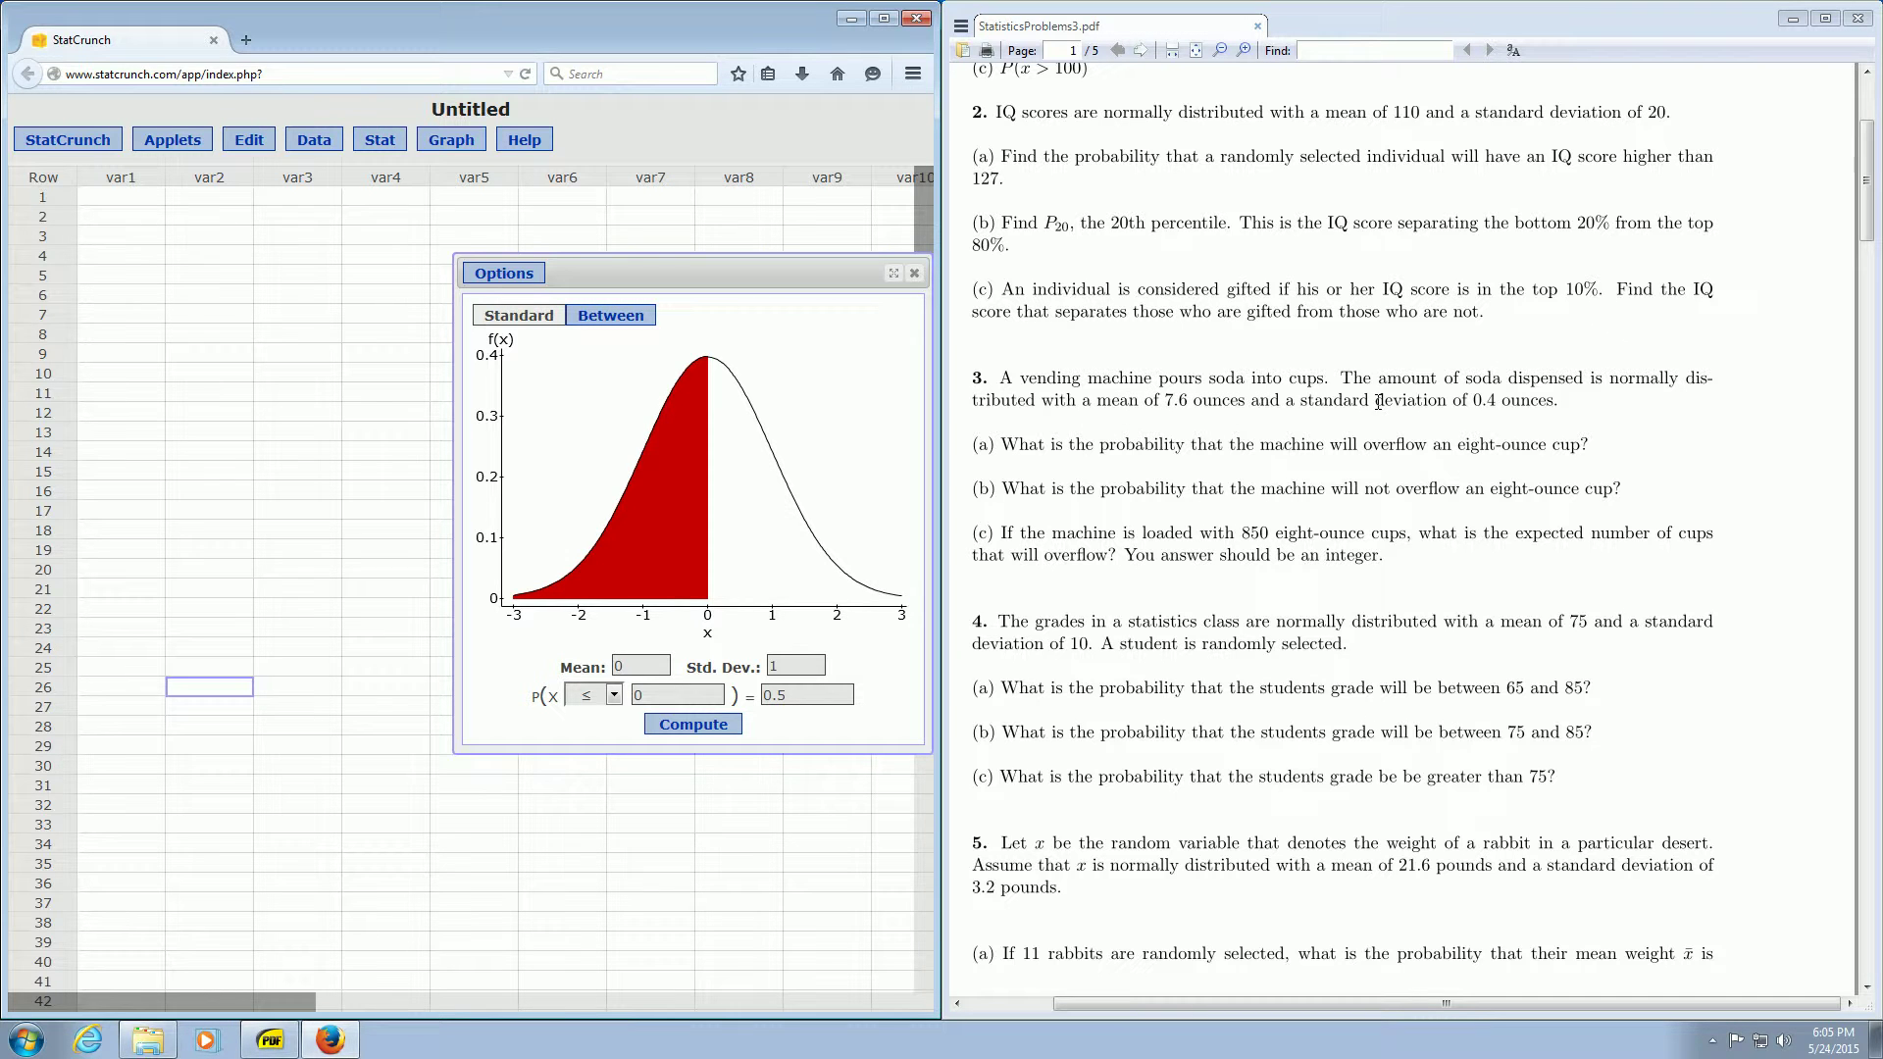
left_click_drag(1096, 397, 1509, 400)
left_click(1249, 396)
left_click(1481, 402)
Replace the default Mean with 7.6 and the Std. Dev. with .4.
left_click(651, 661)
key("BackSpace")
type("7.6")
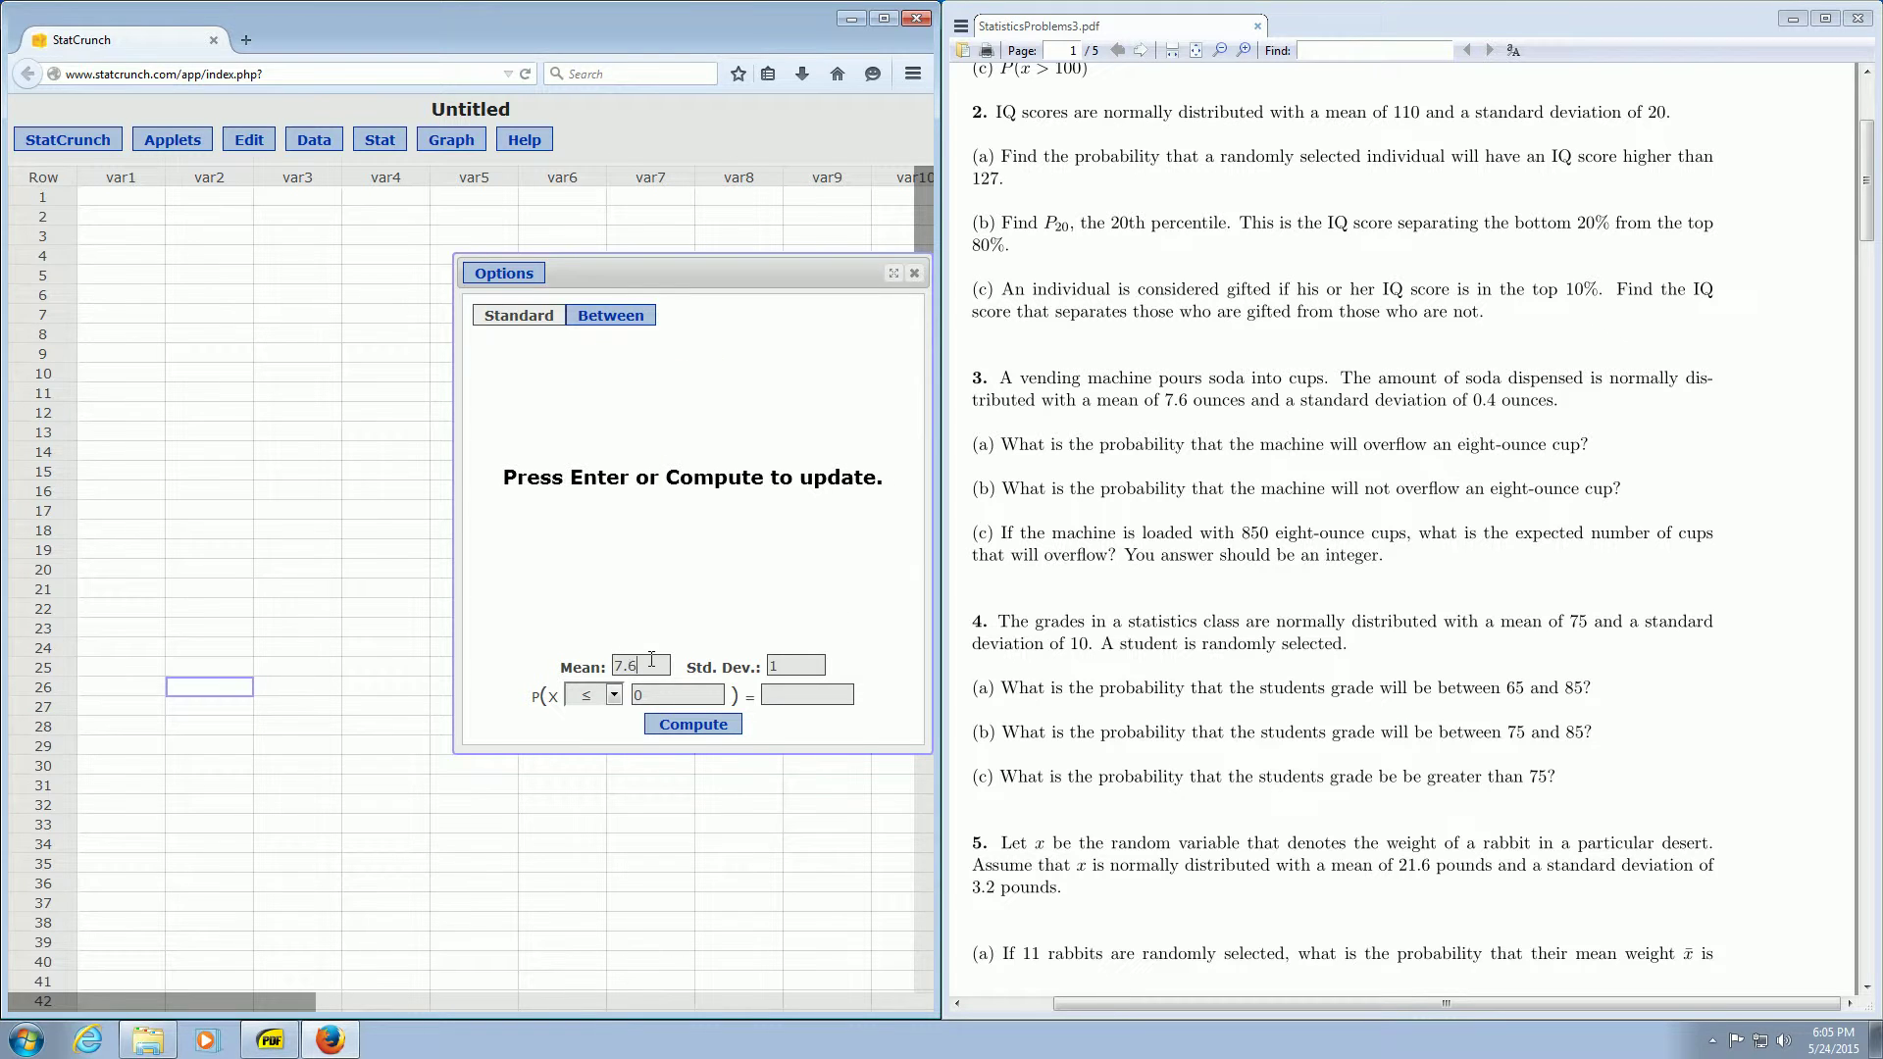
left_click(800, 665)
key("BackSpace")
type(".4")
Compute P(X ≥ 8) with the normal calculator, giving 0.15865525.
left_click(600, 696)
left_click(585, 735)
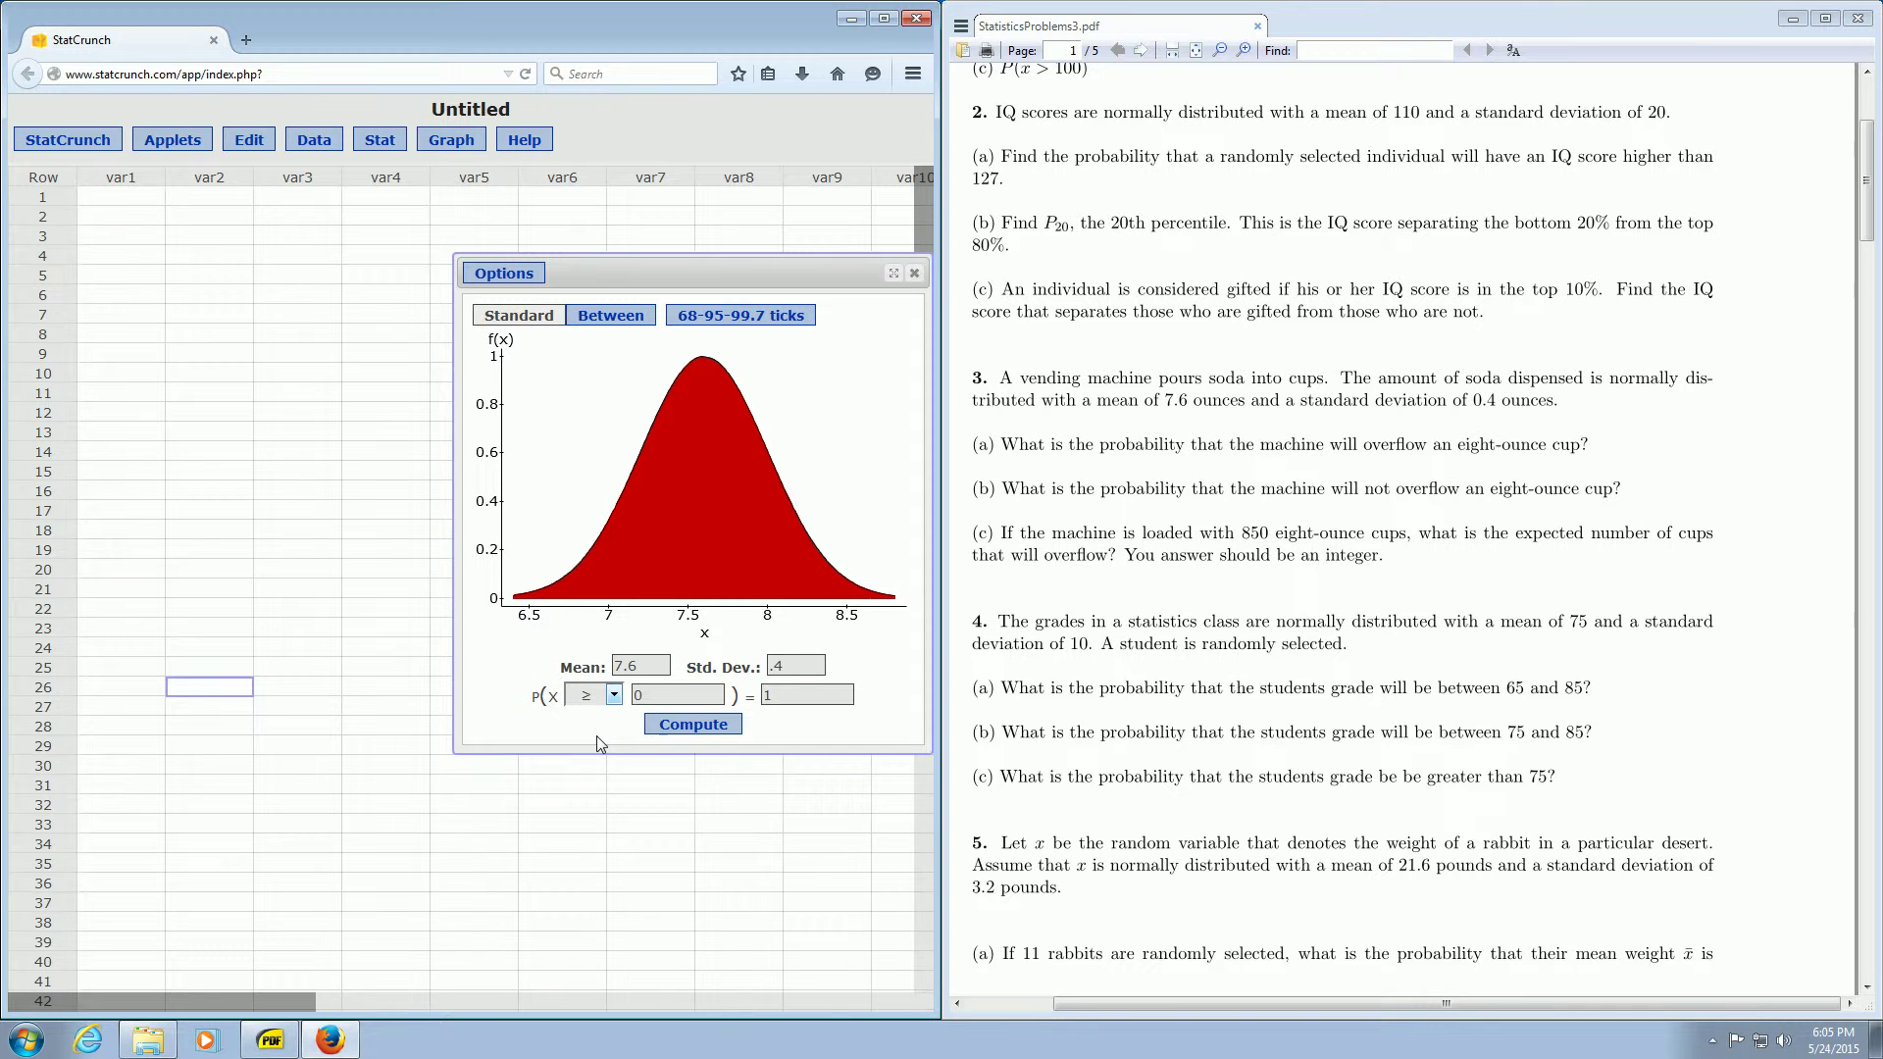
left_click(663, 697)
type("8")
left_click(679, 726)
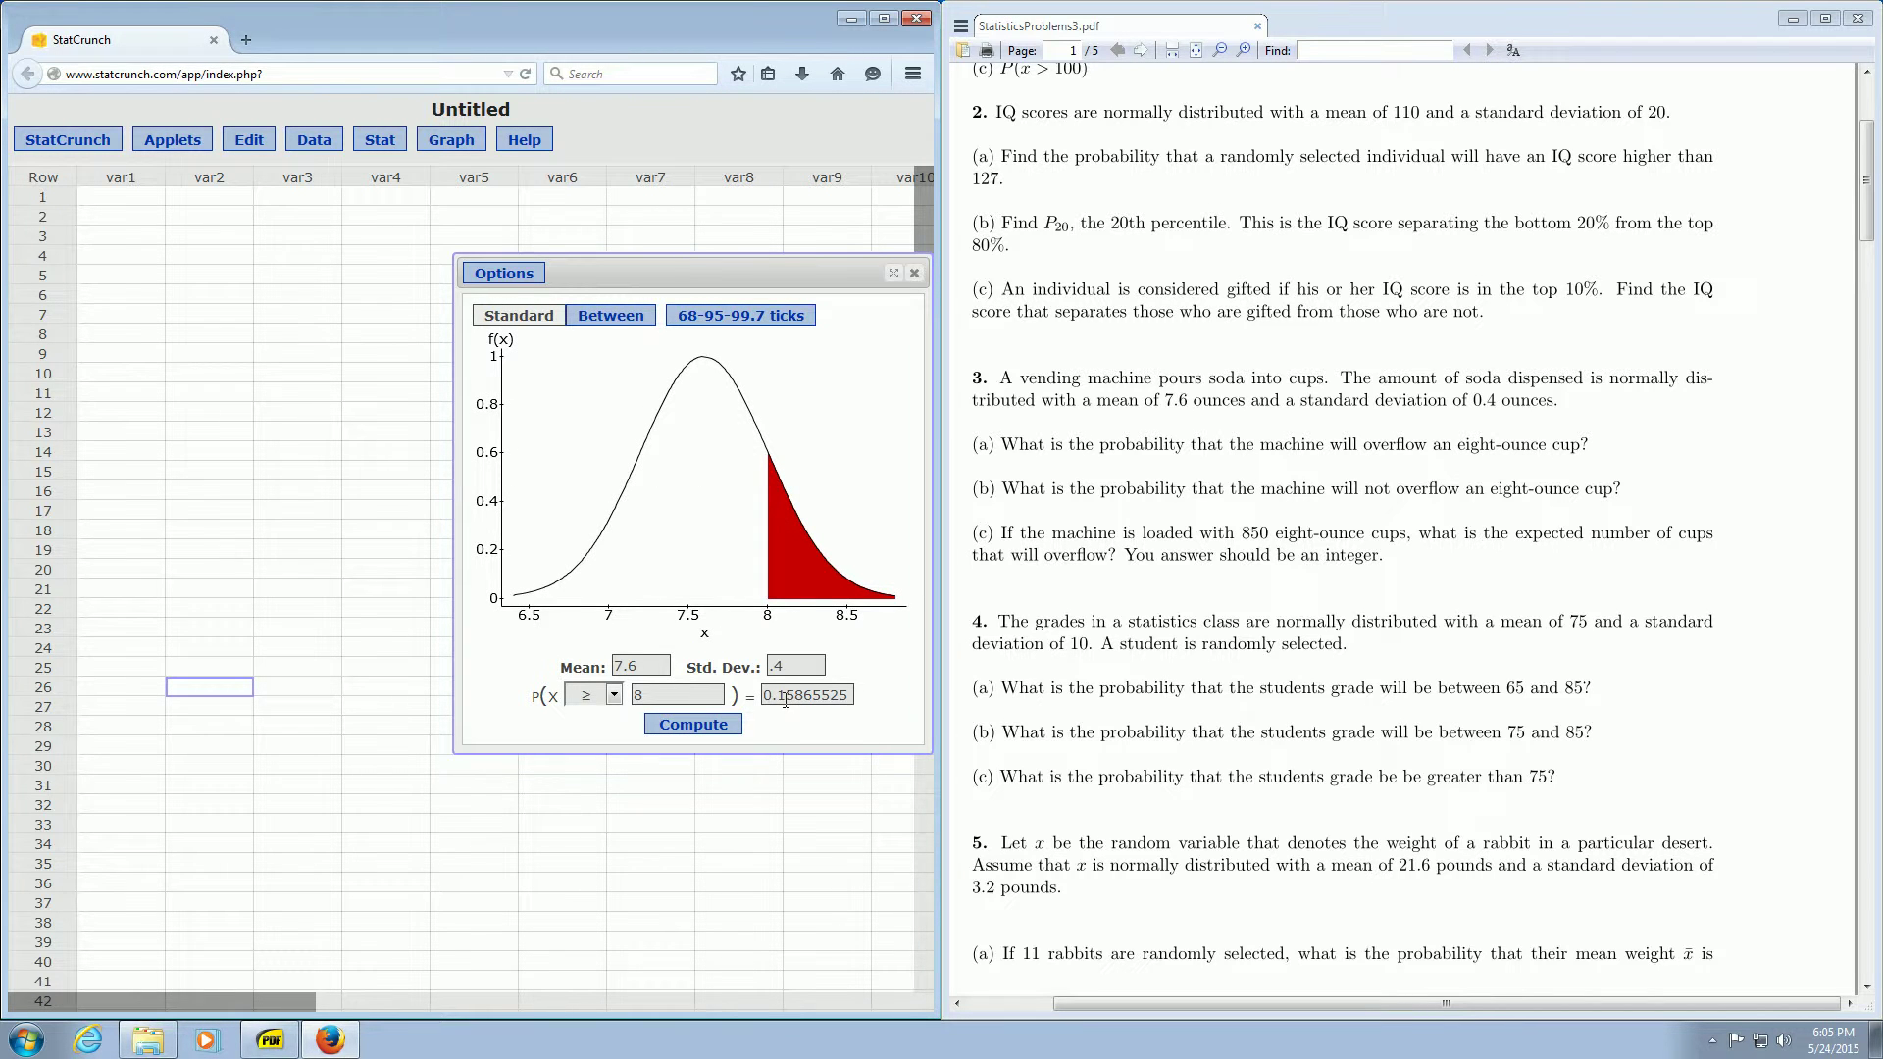
Enter .16 in var2 row 12 and the label a) in row 11.
left_click(233, 410)
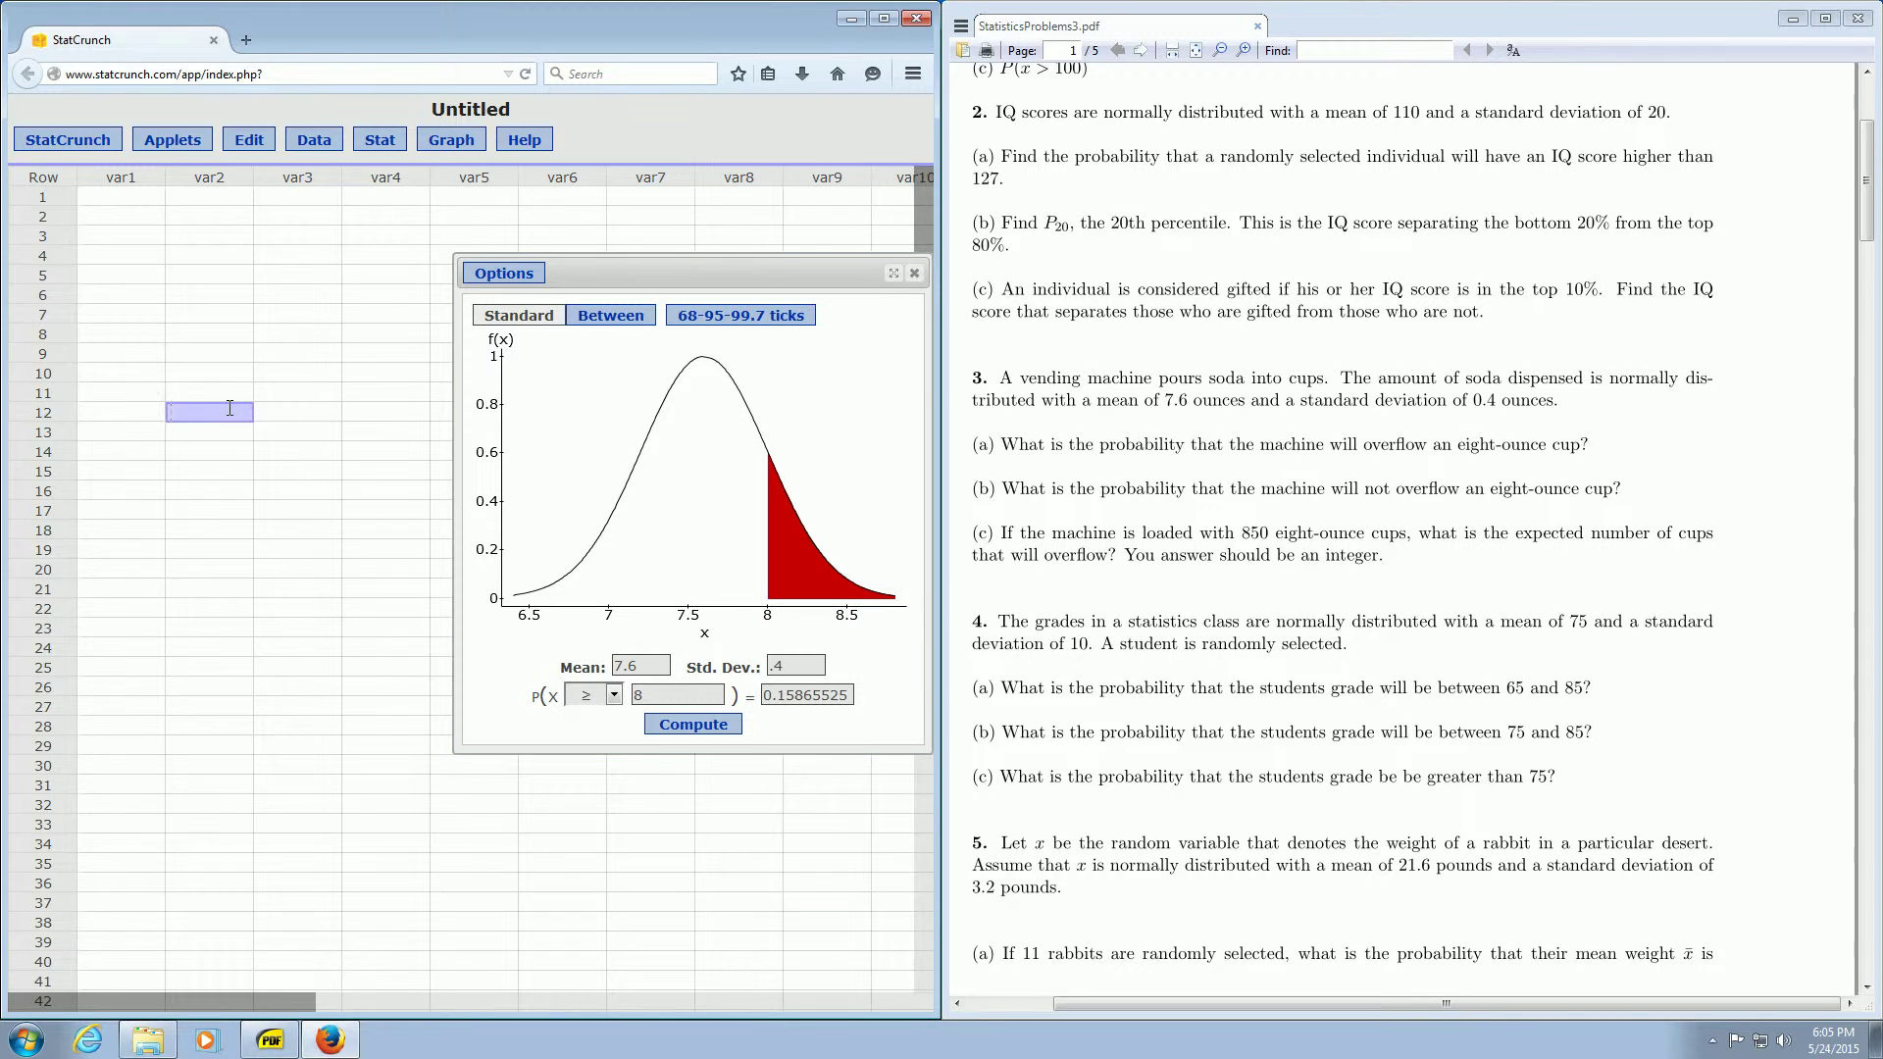
type(".16")
left_click(229, 396)
type("a)")
key("Return")
Switch the comparison to ≤ to view the 0.84 result, then return to the problem sheet.
left_click(604, 696)
left_click(587, 717)
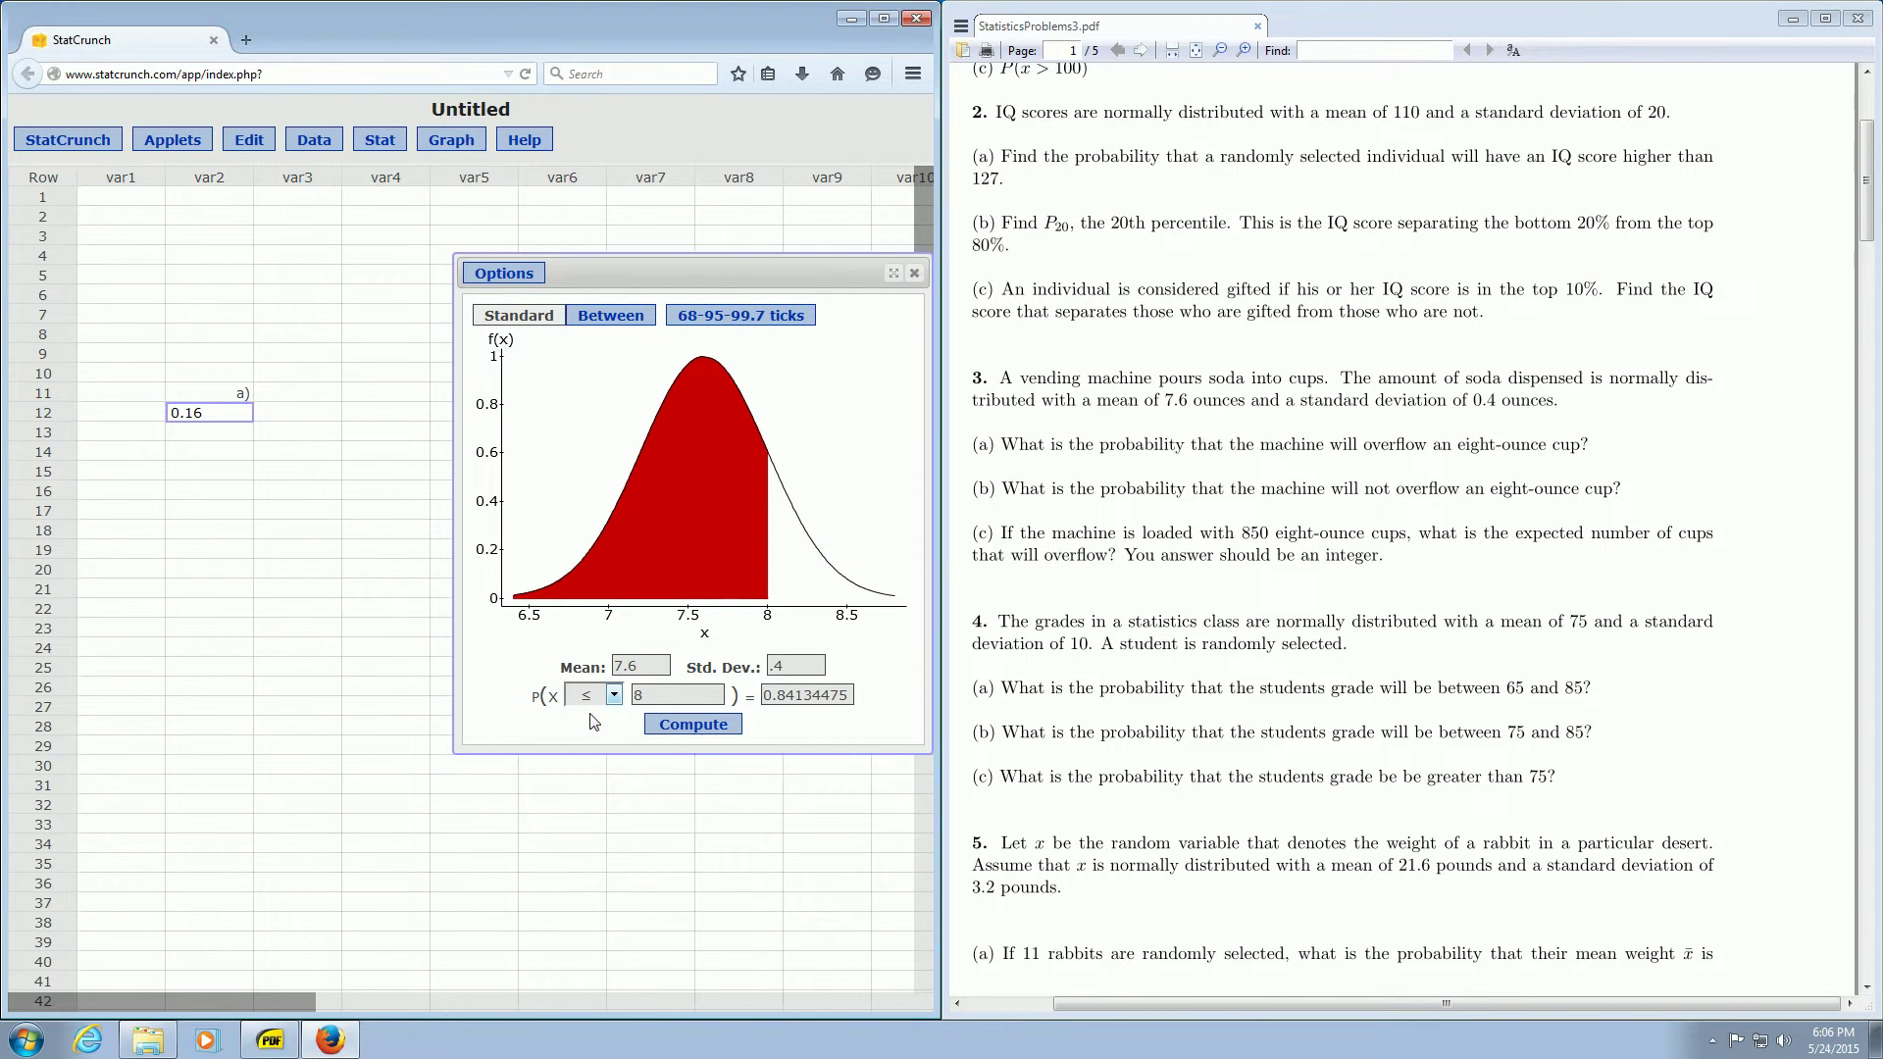
left_click_drag(763, 698, 795, 696)
left_click(1316, 443)
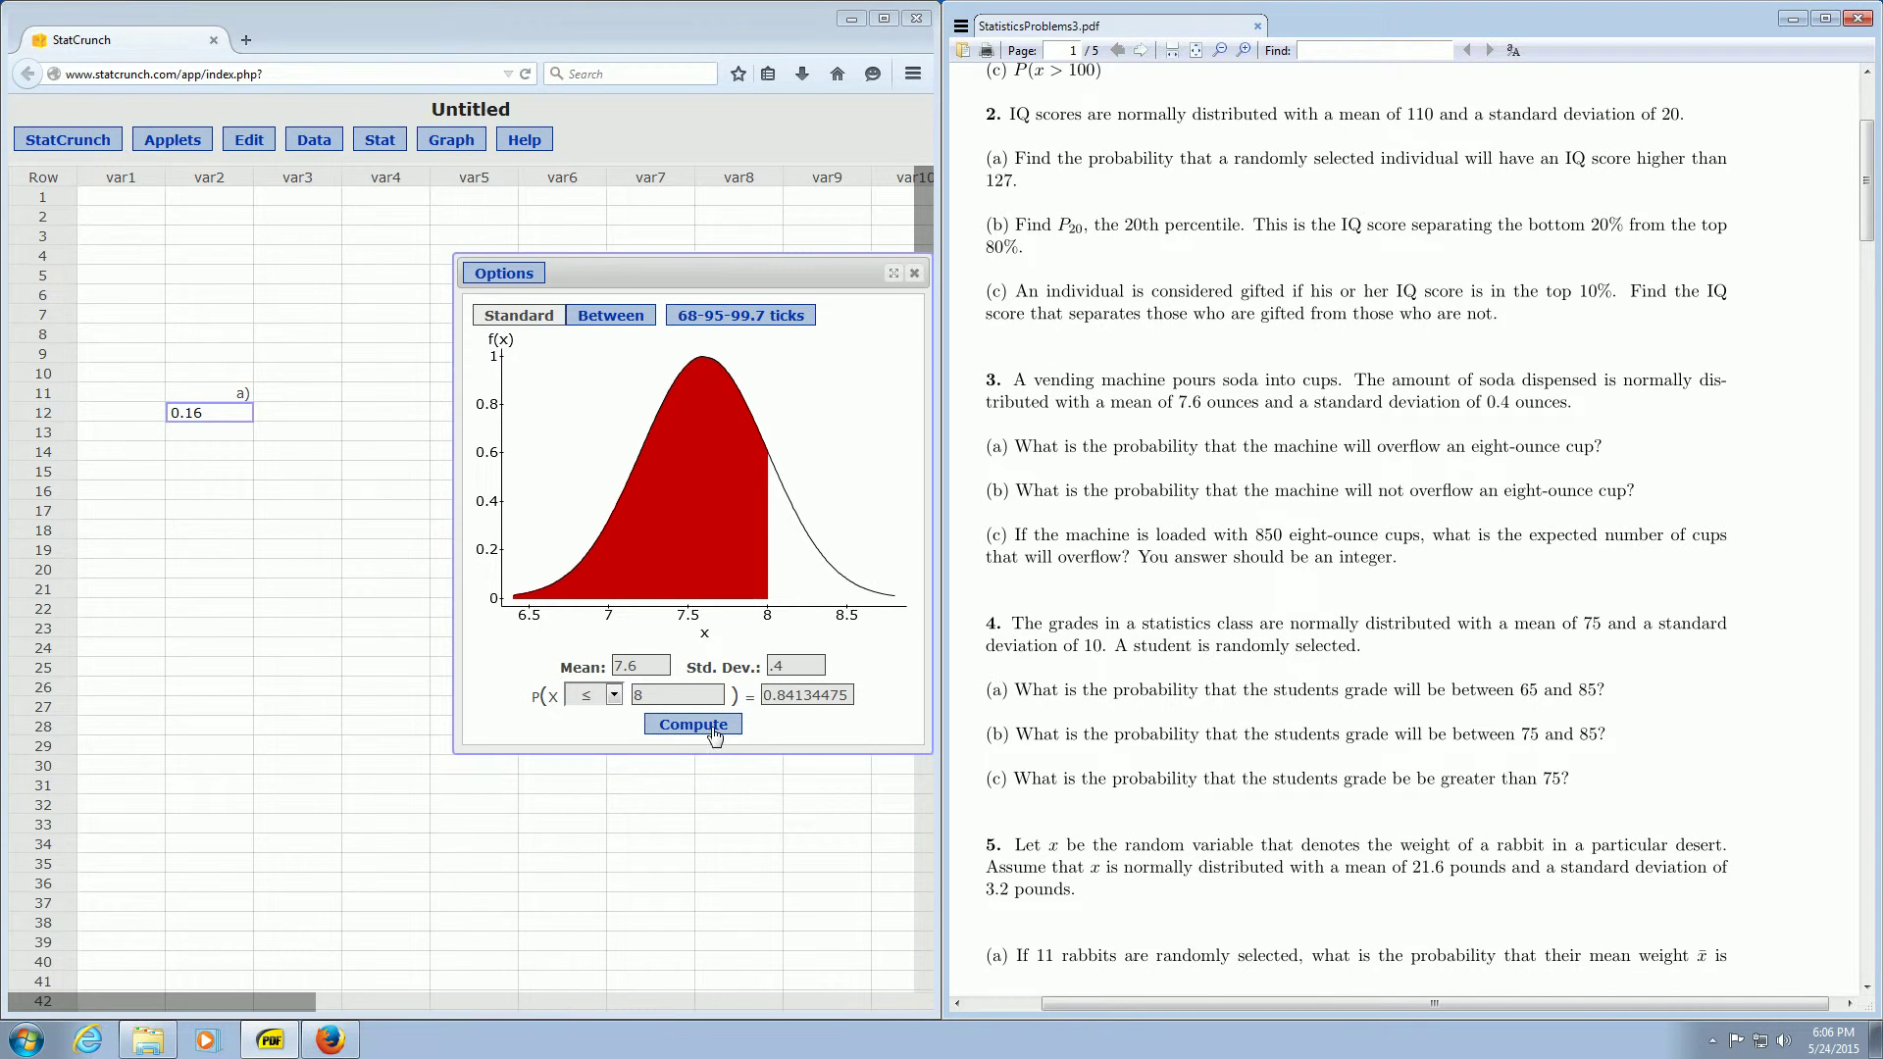
Set the comparison back to ≥ with x = 8 and recompute P(X ≥ 8) = 0.15865525.
left_click(606, 698)
left_click(594, 734)
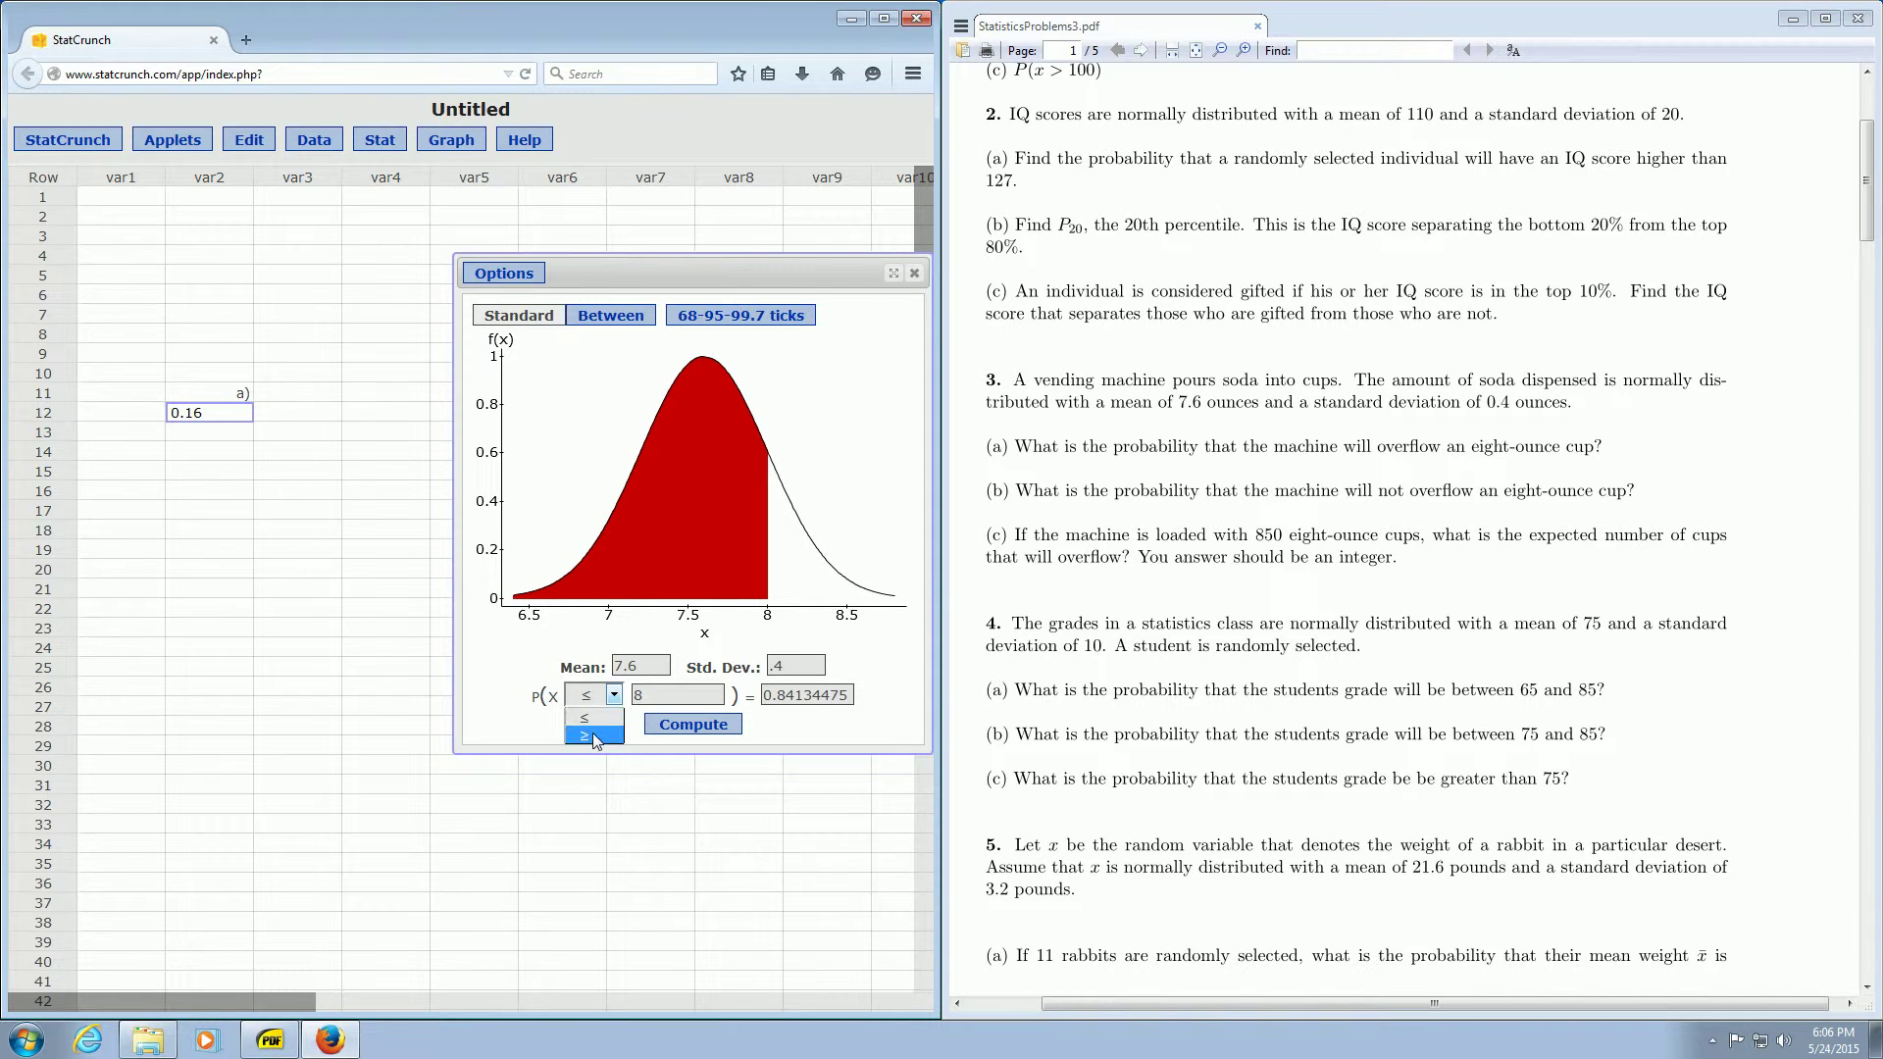
double_click(675, 689)
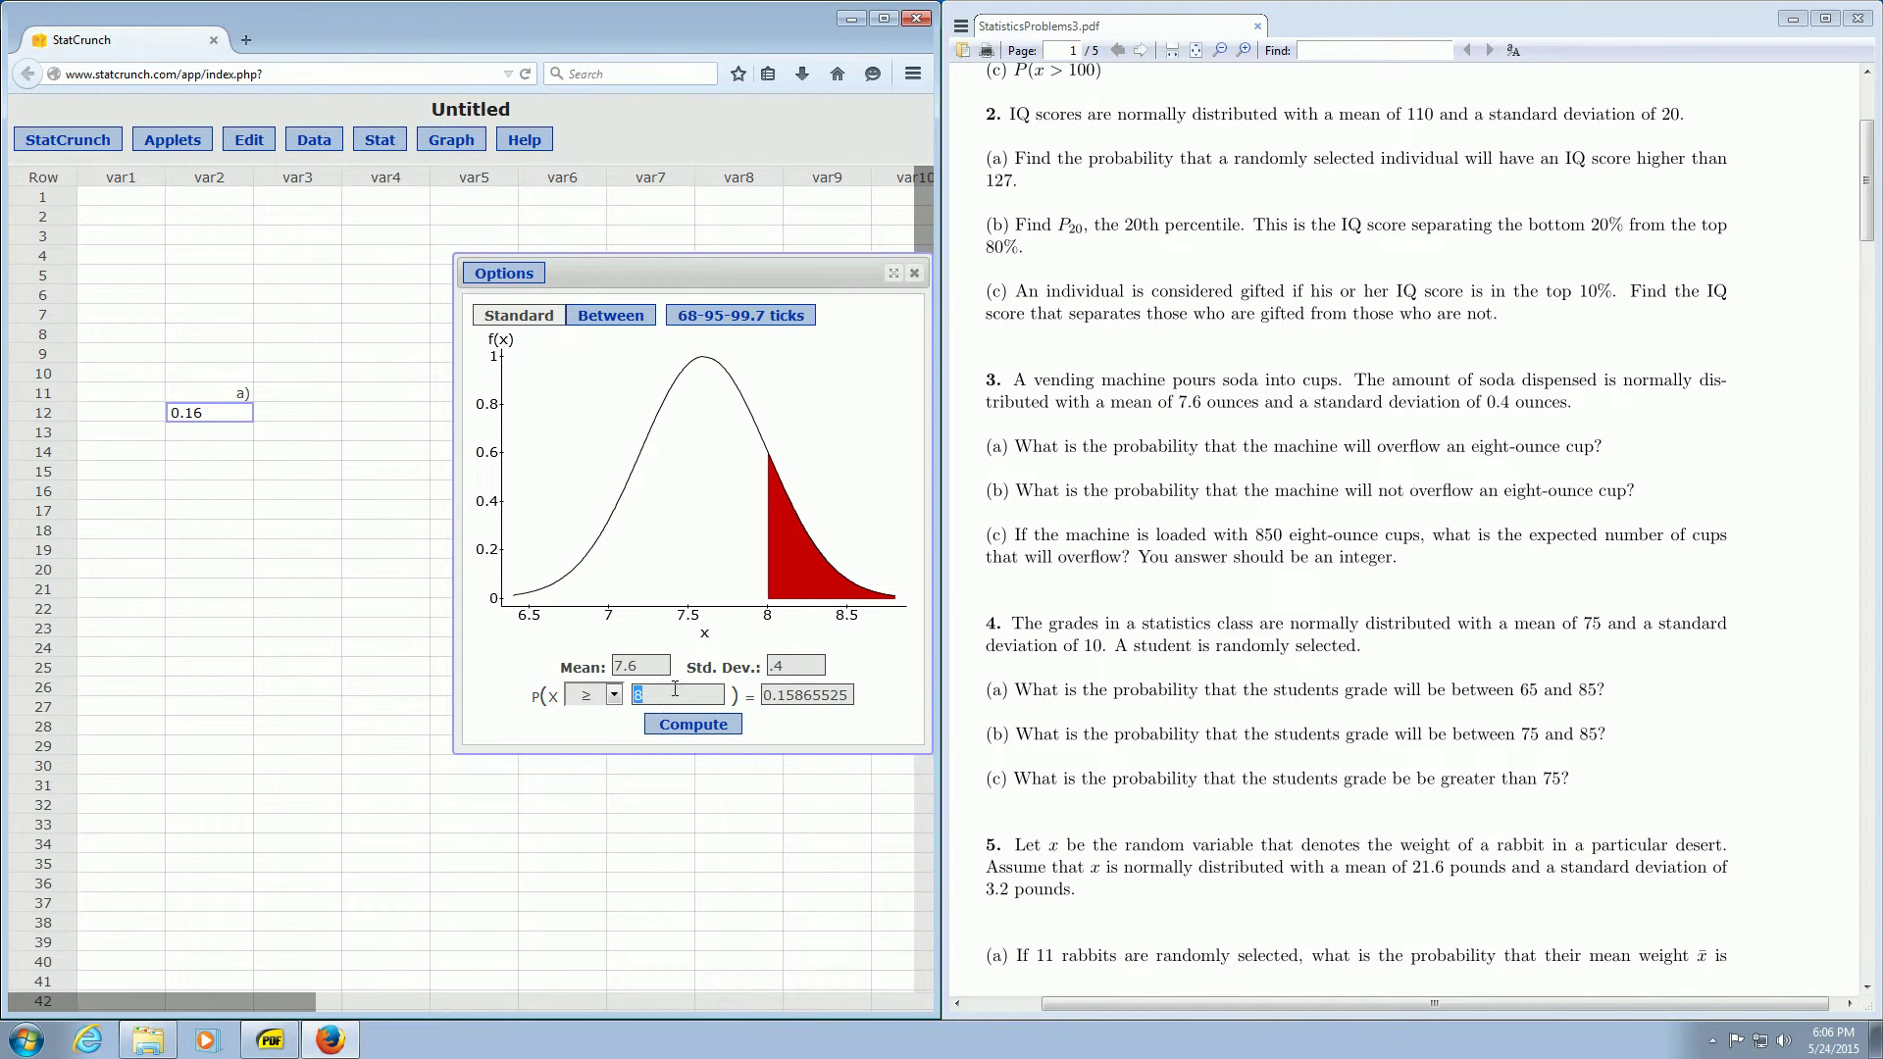
type("8")
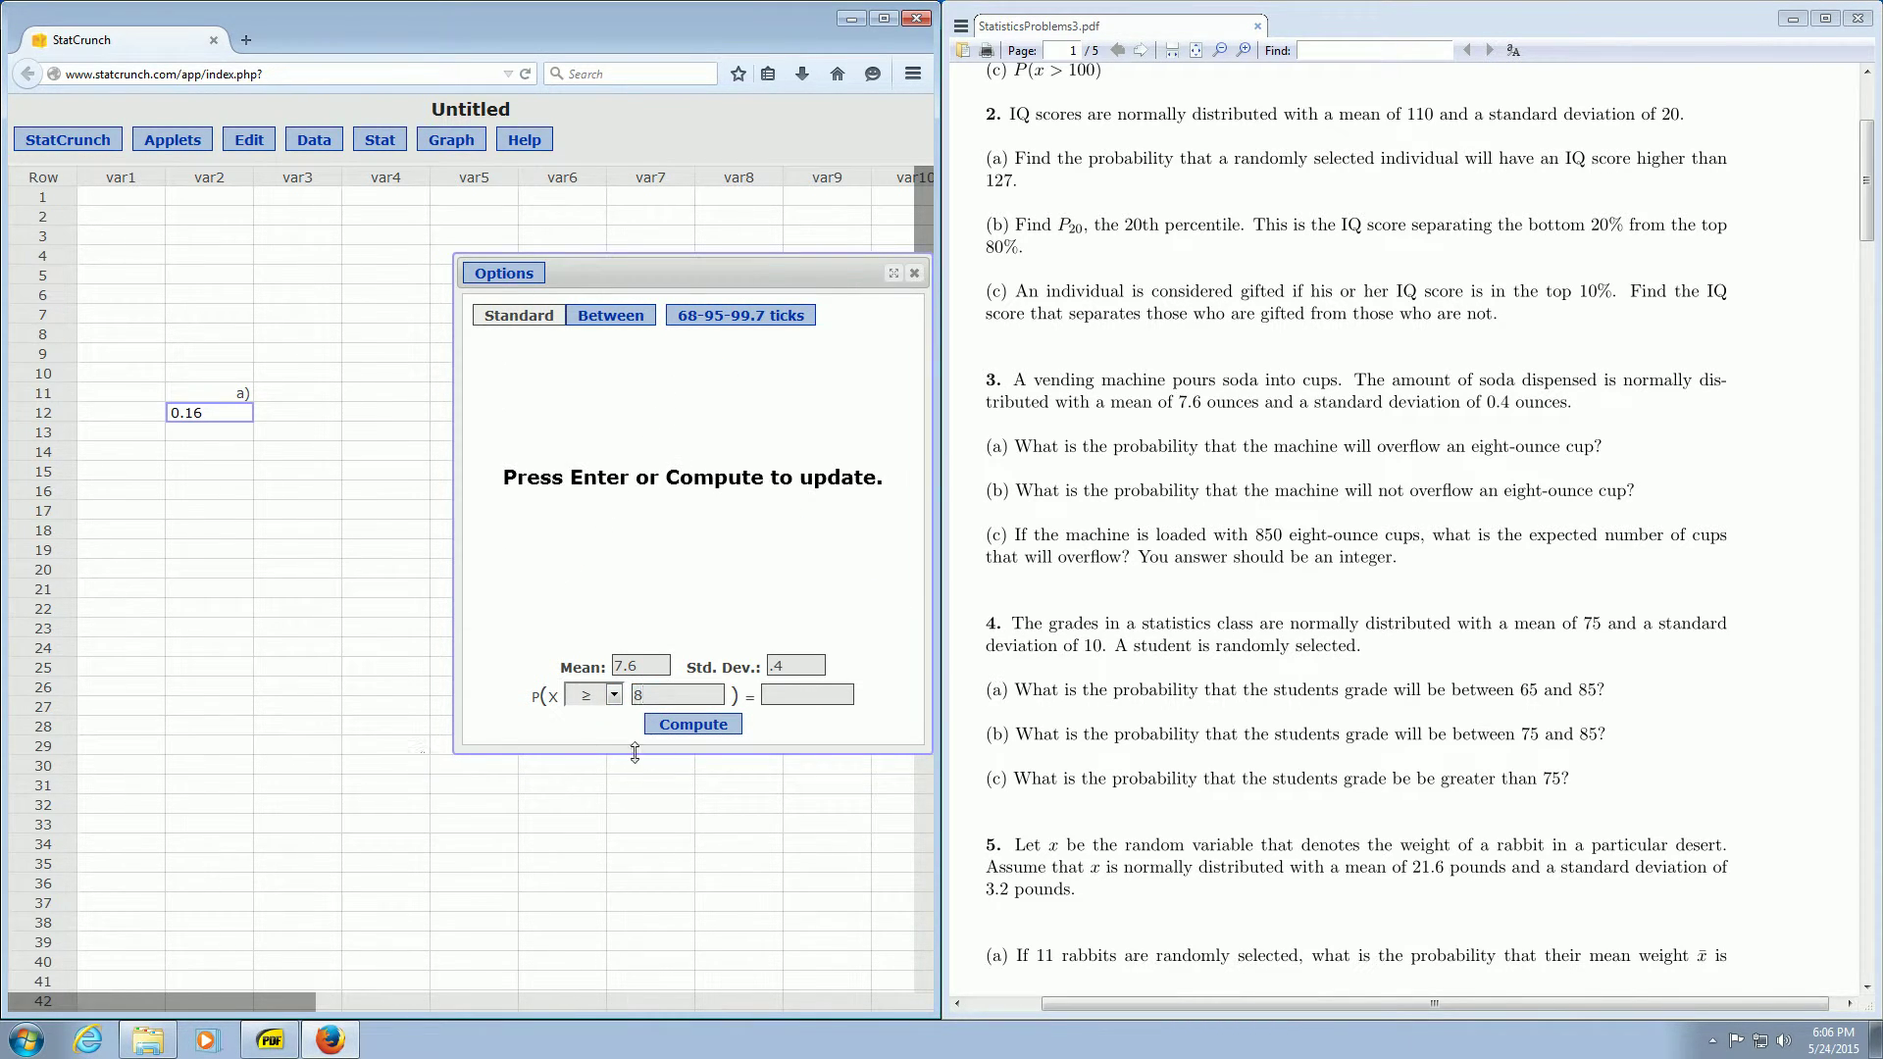
left_click(696, 726)
left_click_drag(843, 695, 766, 699)
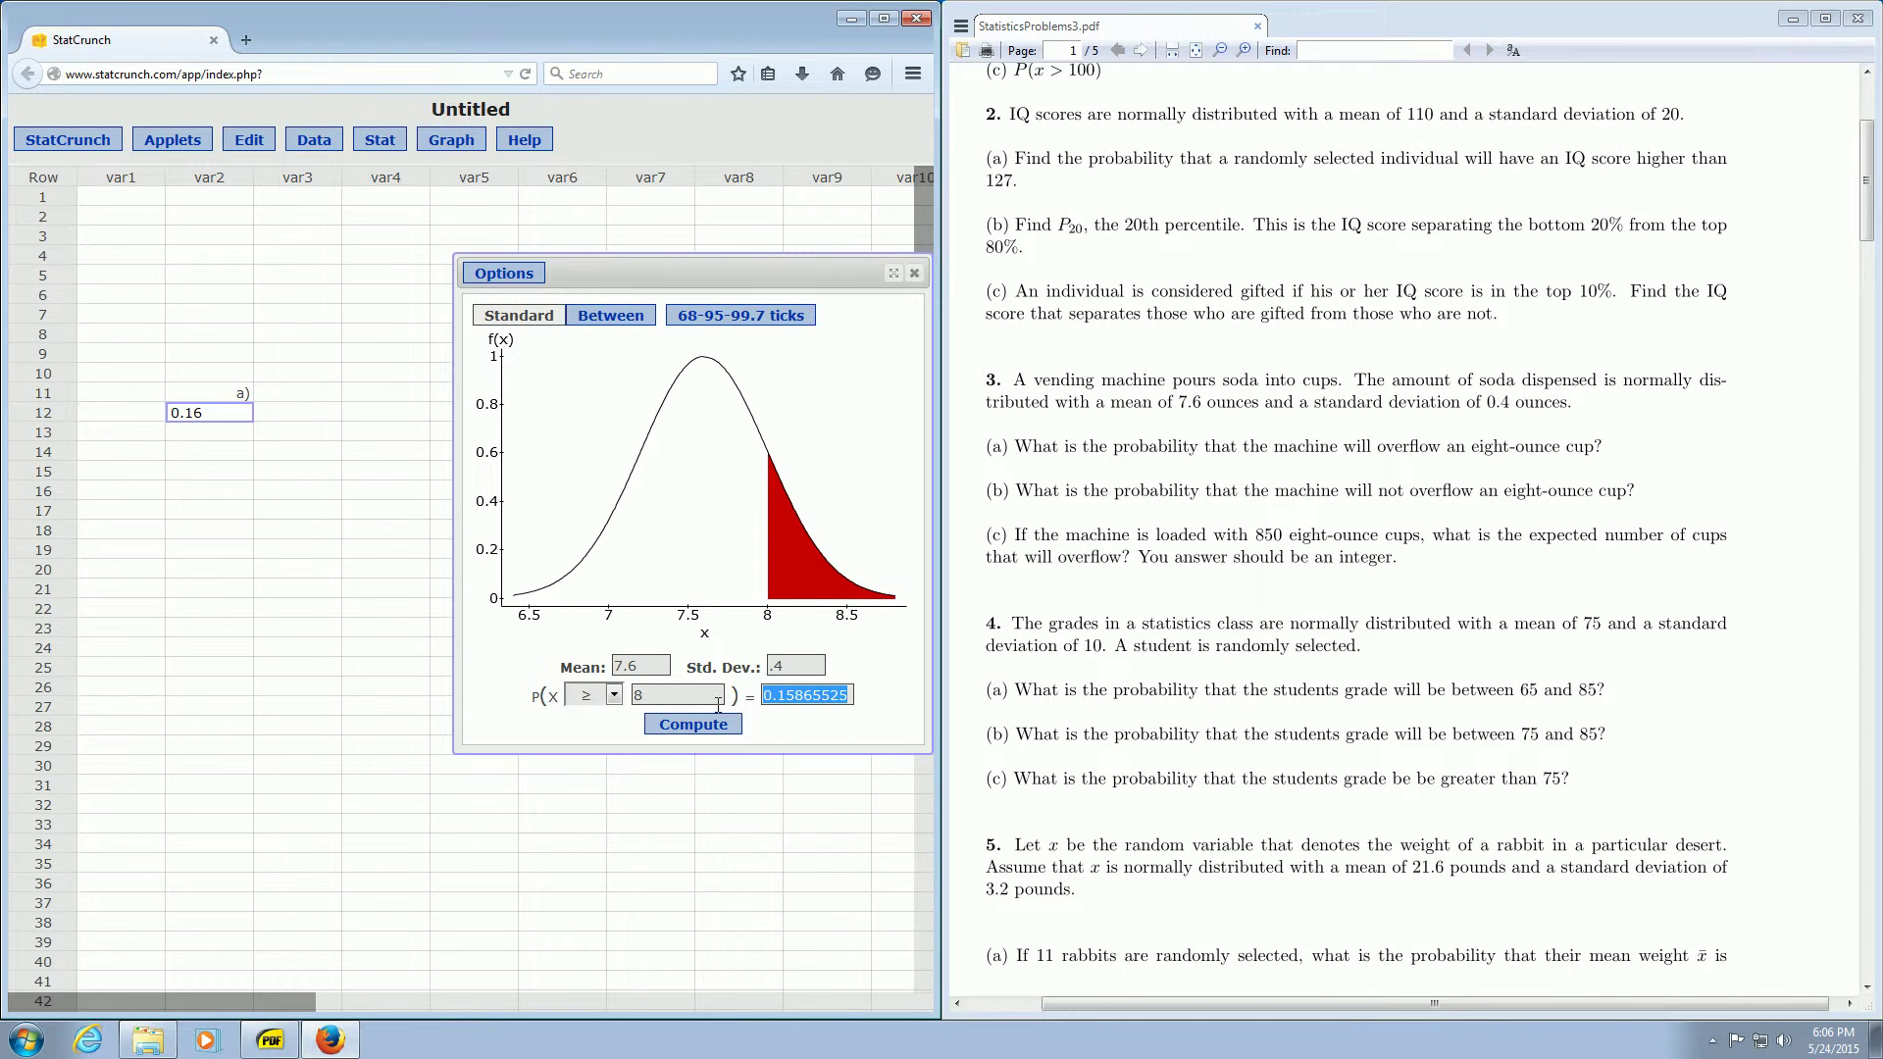
Switch to ≤ and select the P(X ≤ 8) result 0.84134475.
left_click(602, 695)
left_click(591, 723)
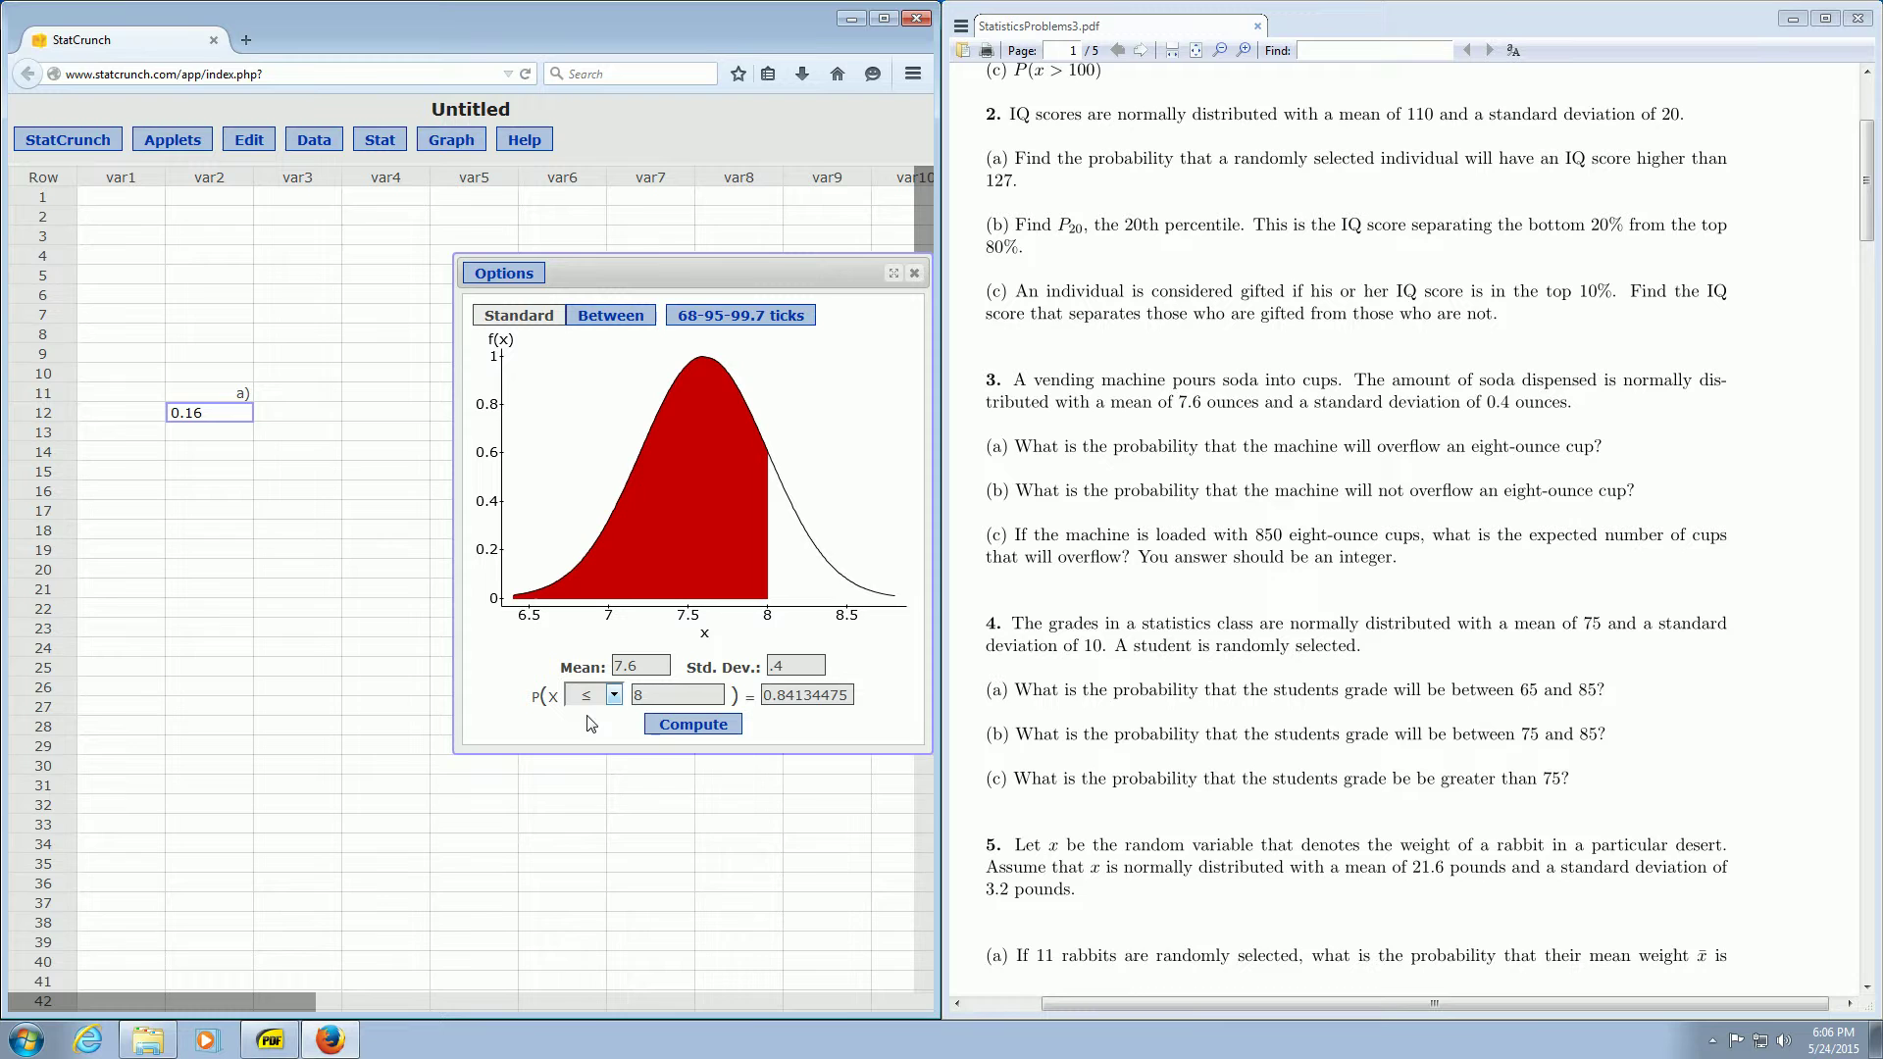
left_click_drag(852, 695, 763, 698)
Reread questions 3(a) and 3(c), then commit 0.16 in var2 row 12.
left_click_drag(1255, 536, 1420, 535)
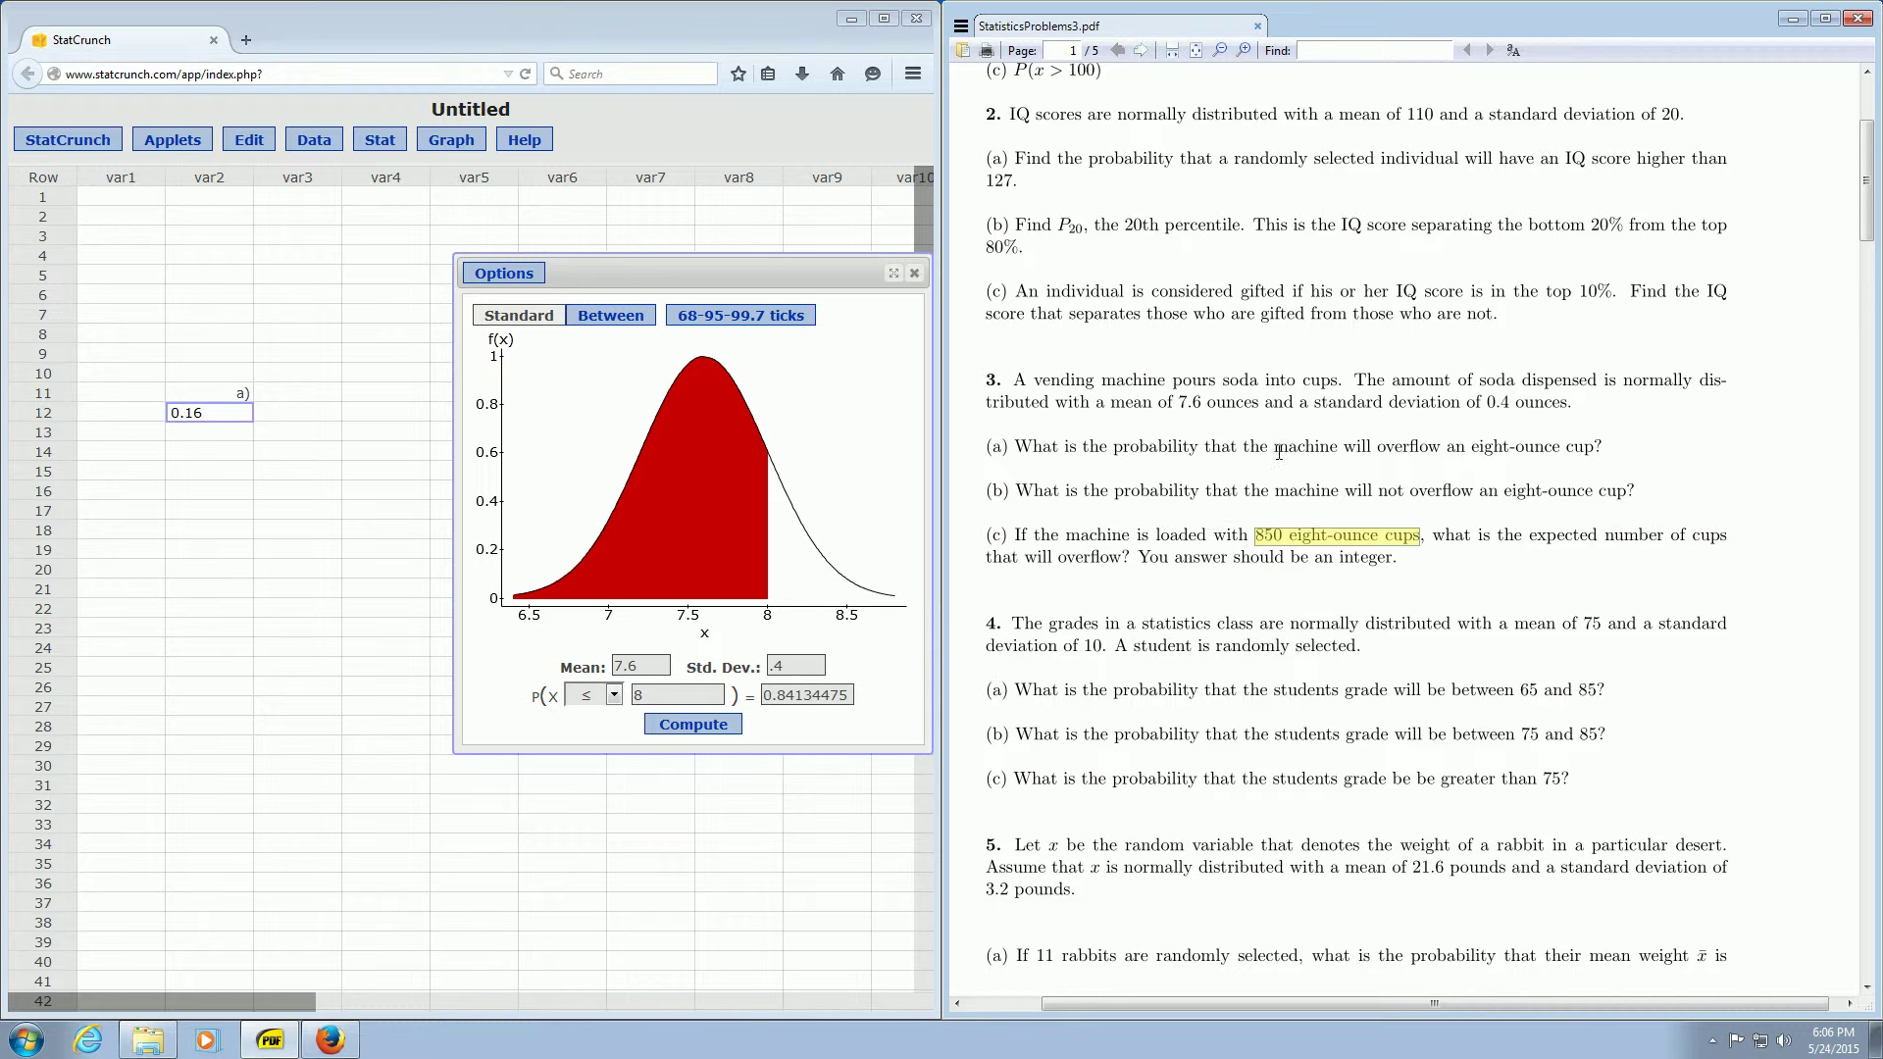
left_click_drag(1305, 446, 1604, 446)
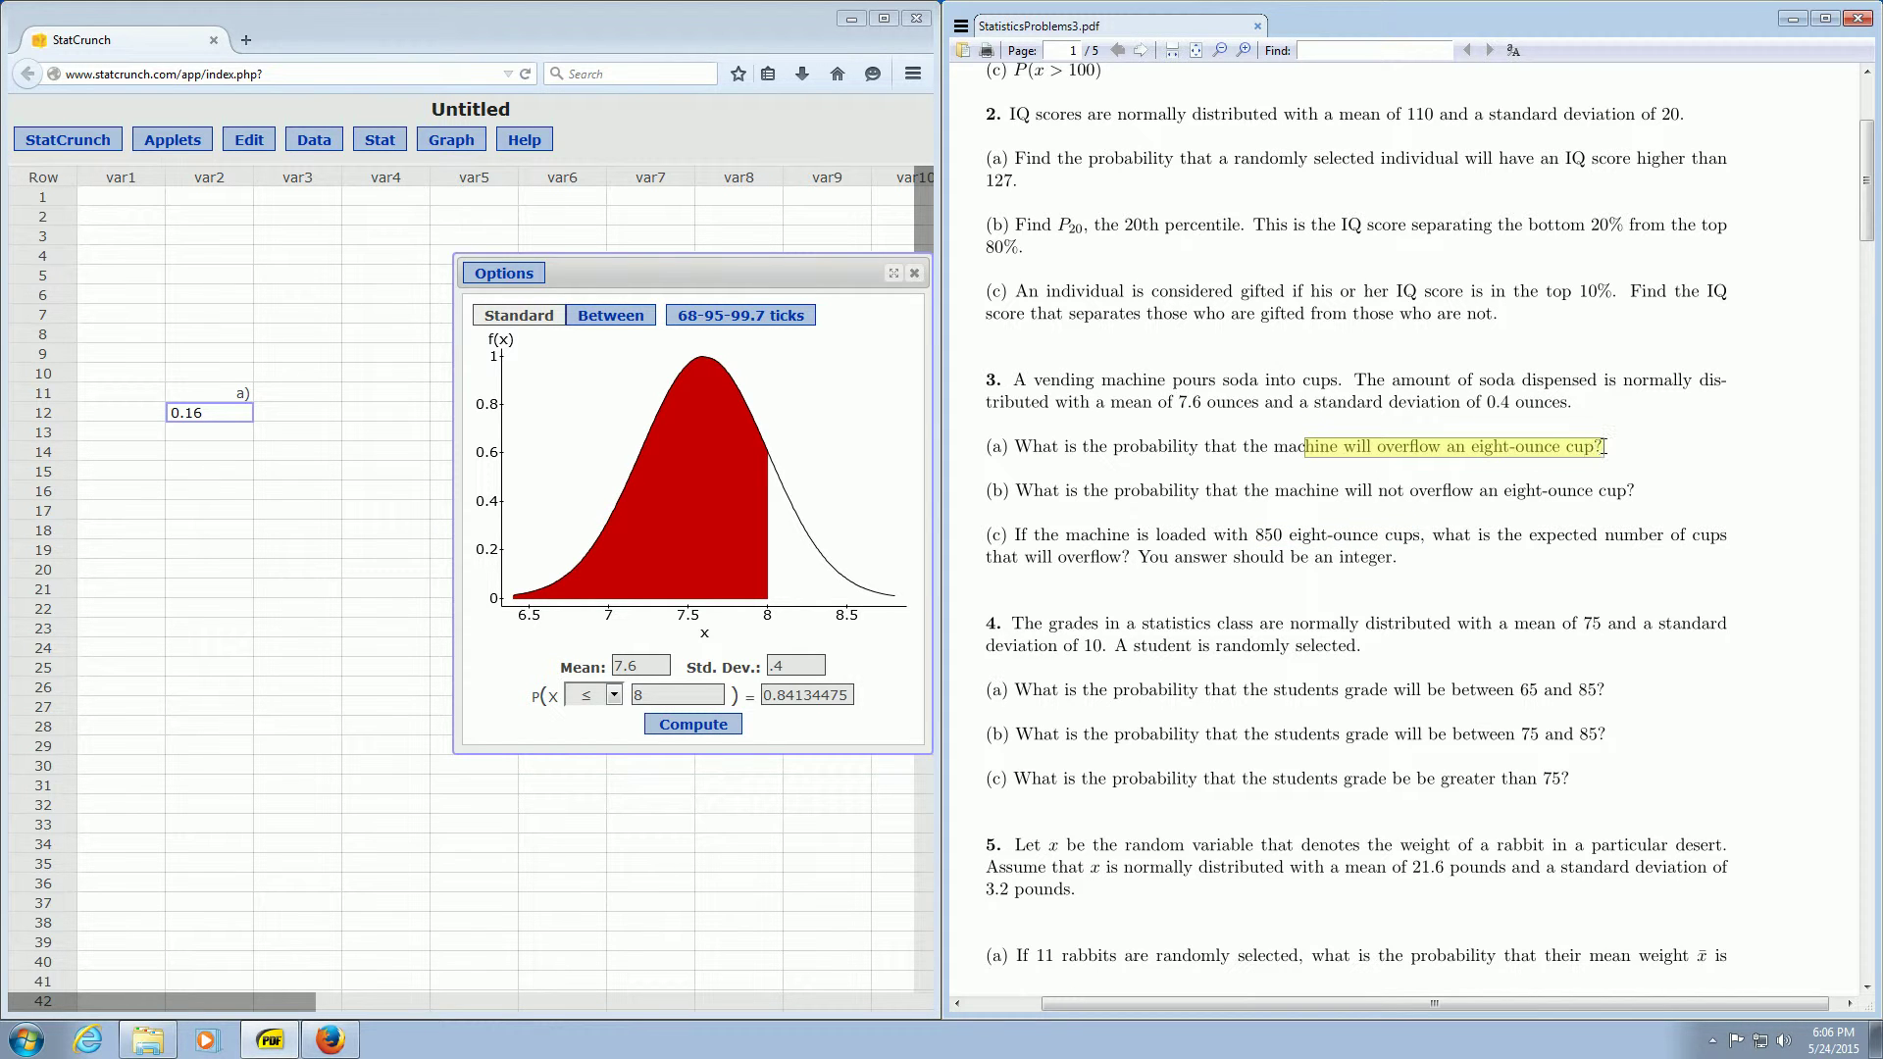
left_click(213, 417)
key("Return")
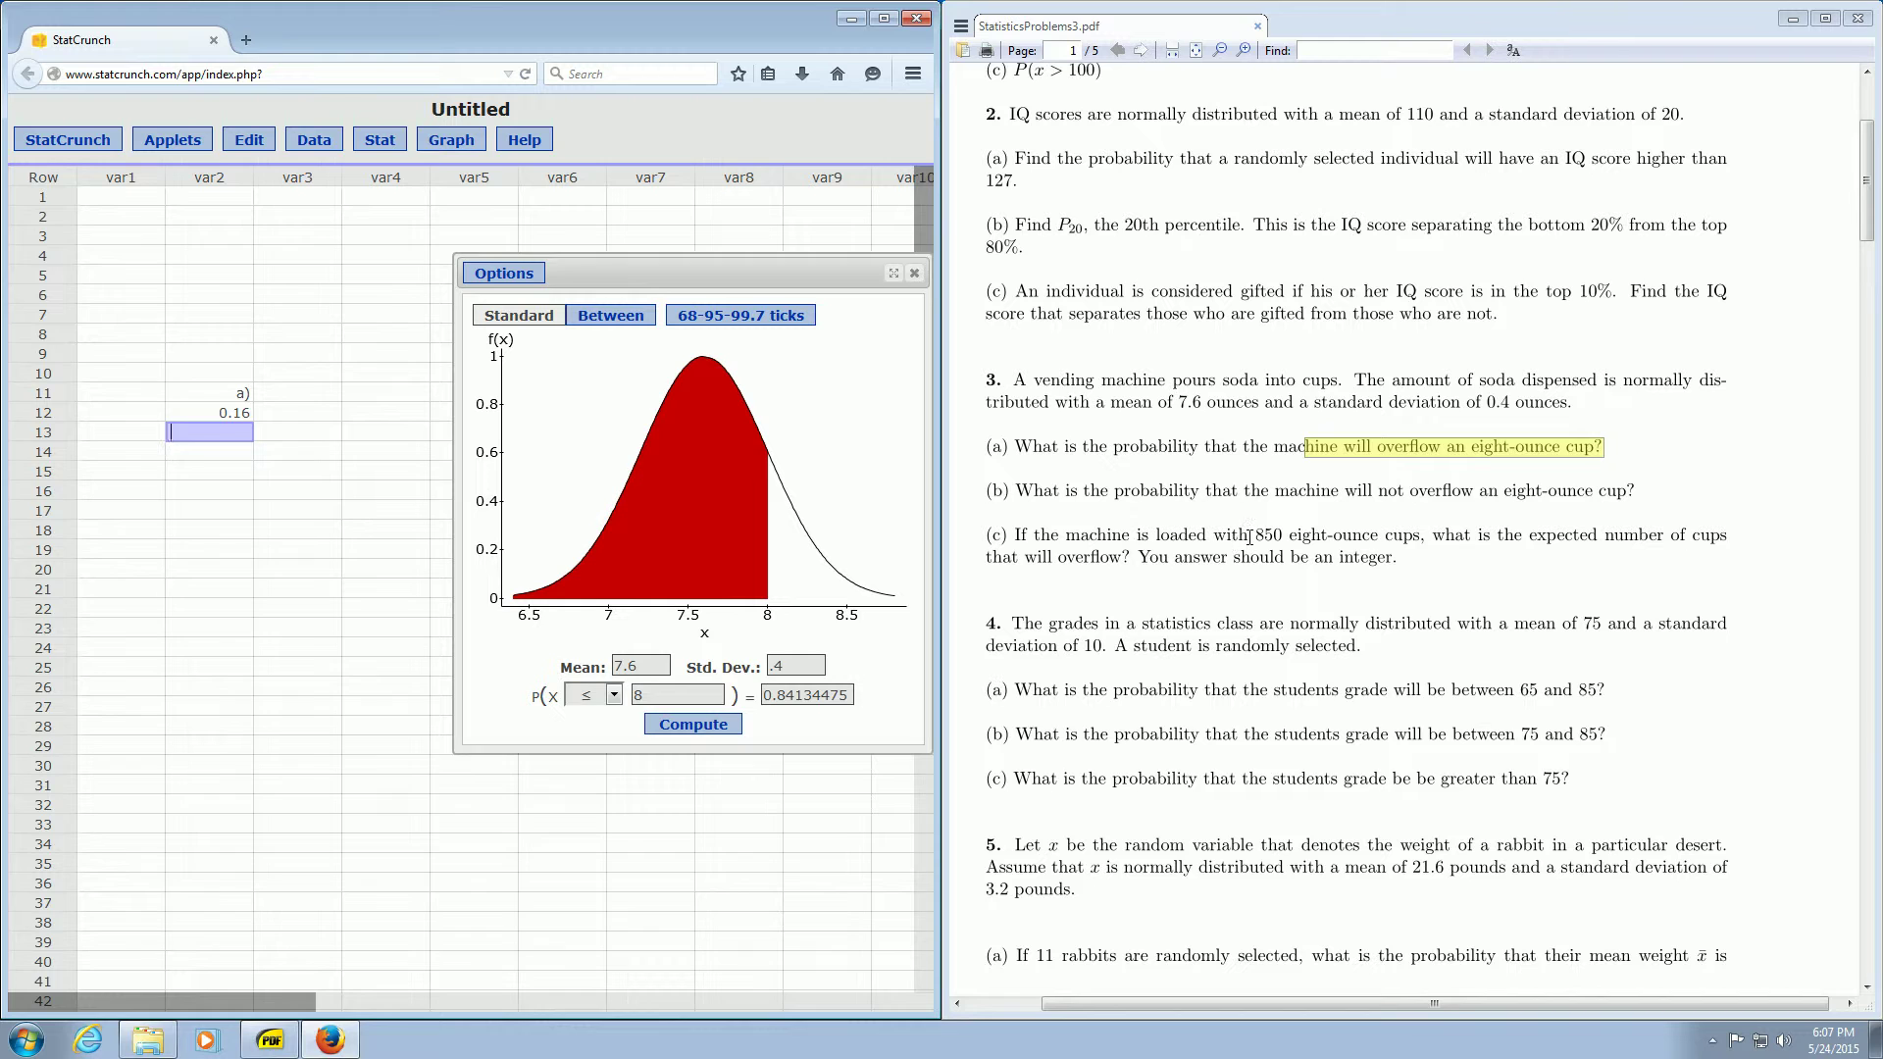
Pick out the 850 eight-ounce cups figure in question 3(c).
left_click_drag(1253, 535, 1287, 535)
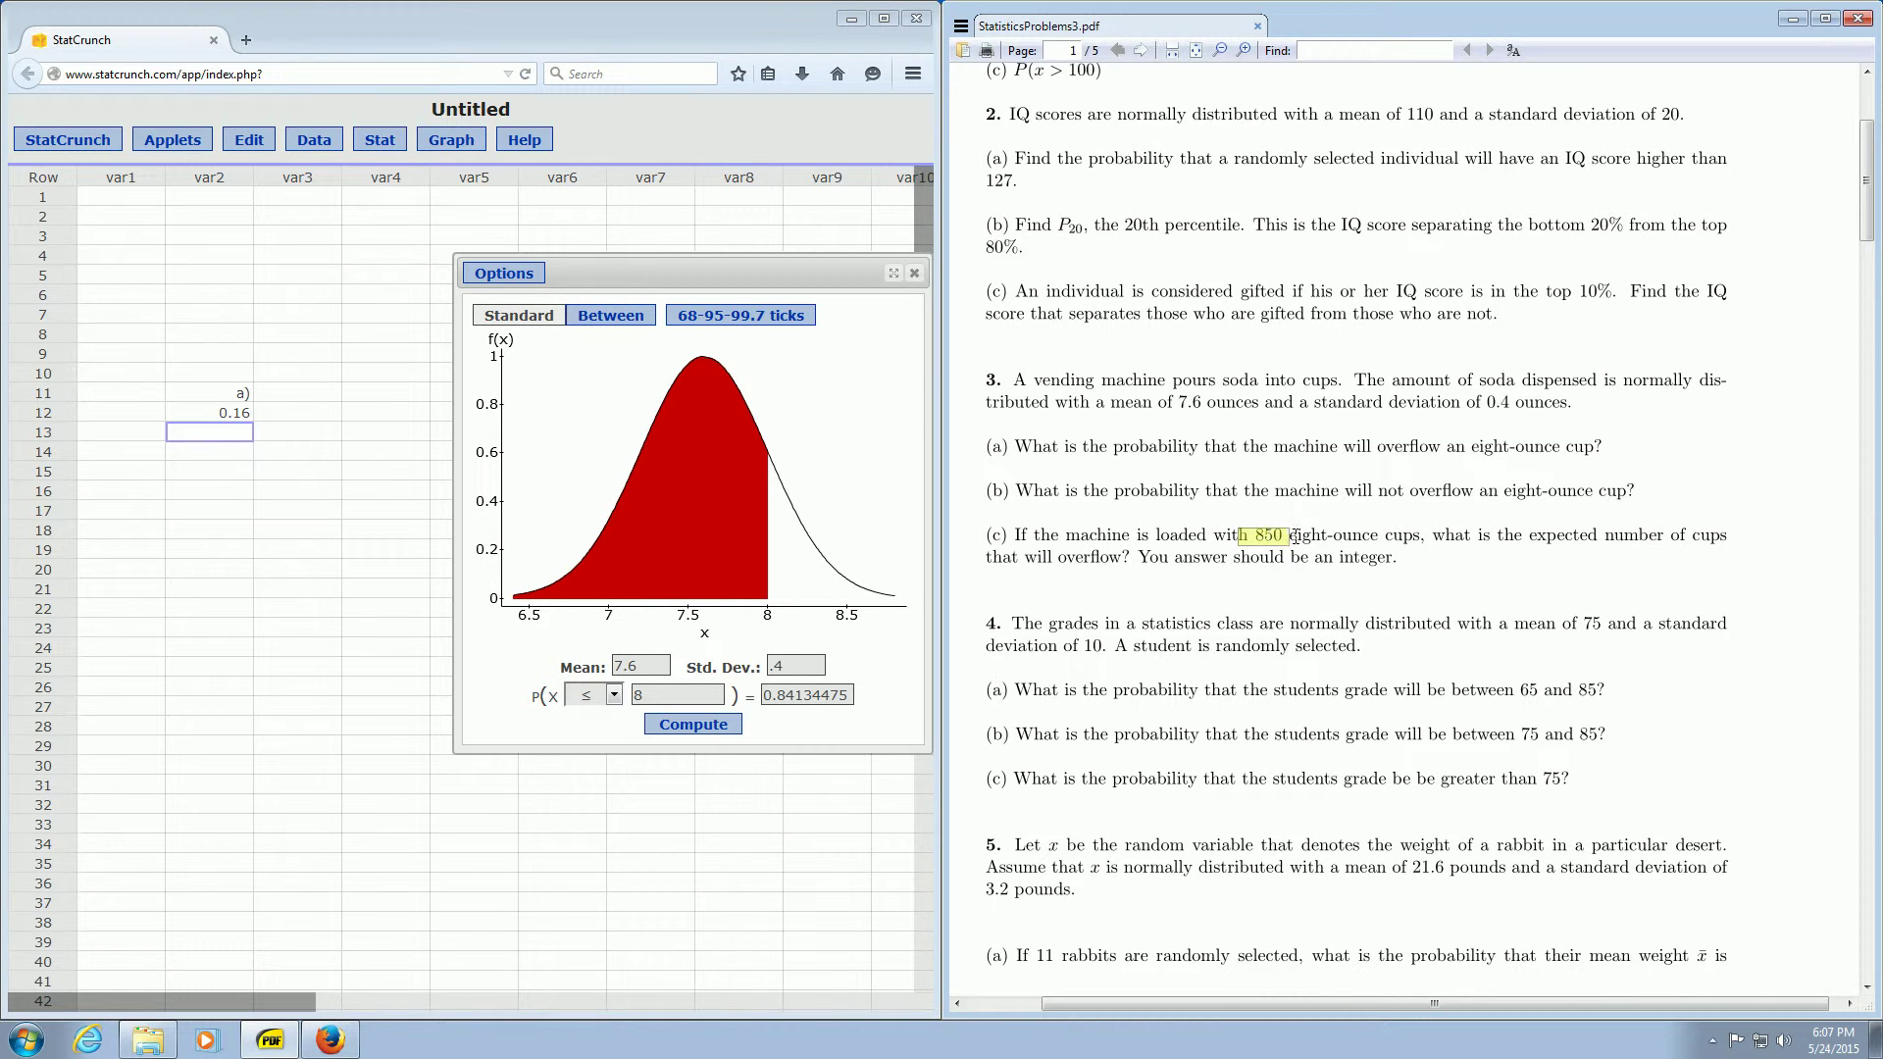
left_click(1268, 540)
double_click(1266, 536)
left_click(1259, 538)
Use Data > Compute > Expression to add a column for .16*850, which yields 136.
left_click(313, 145)
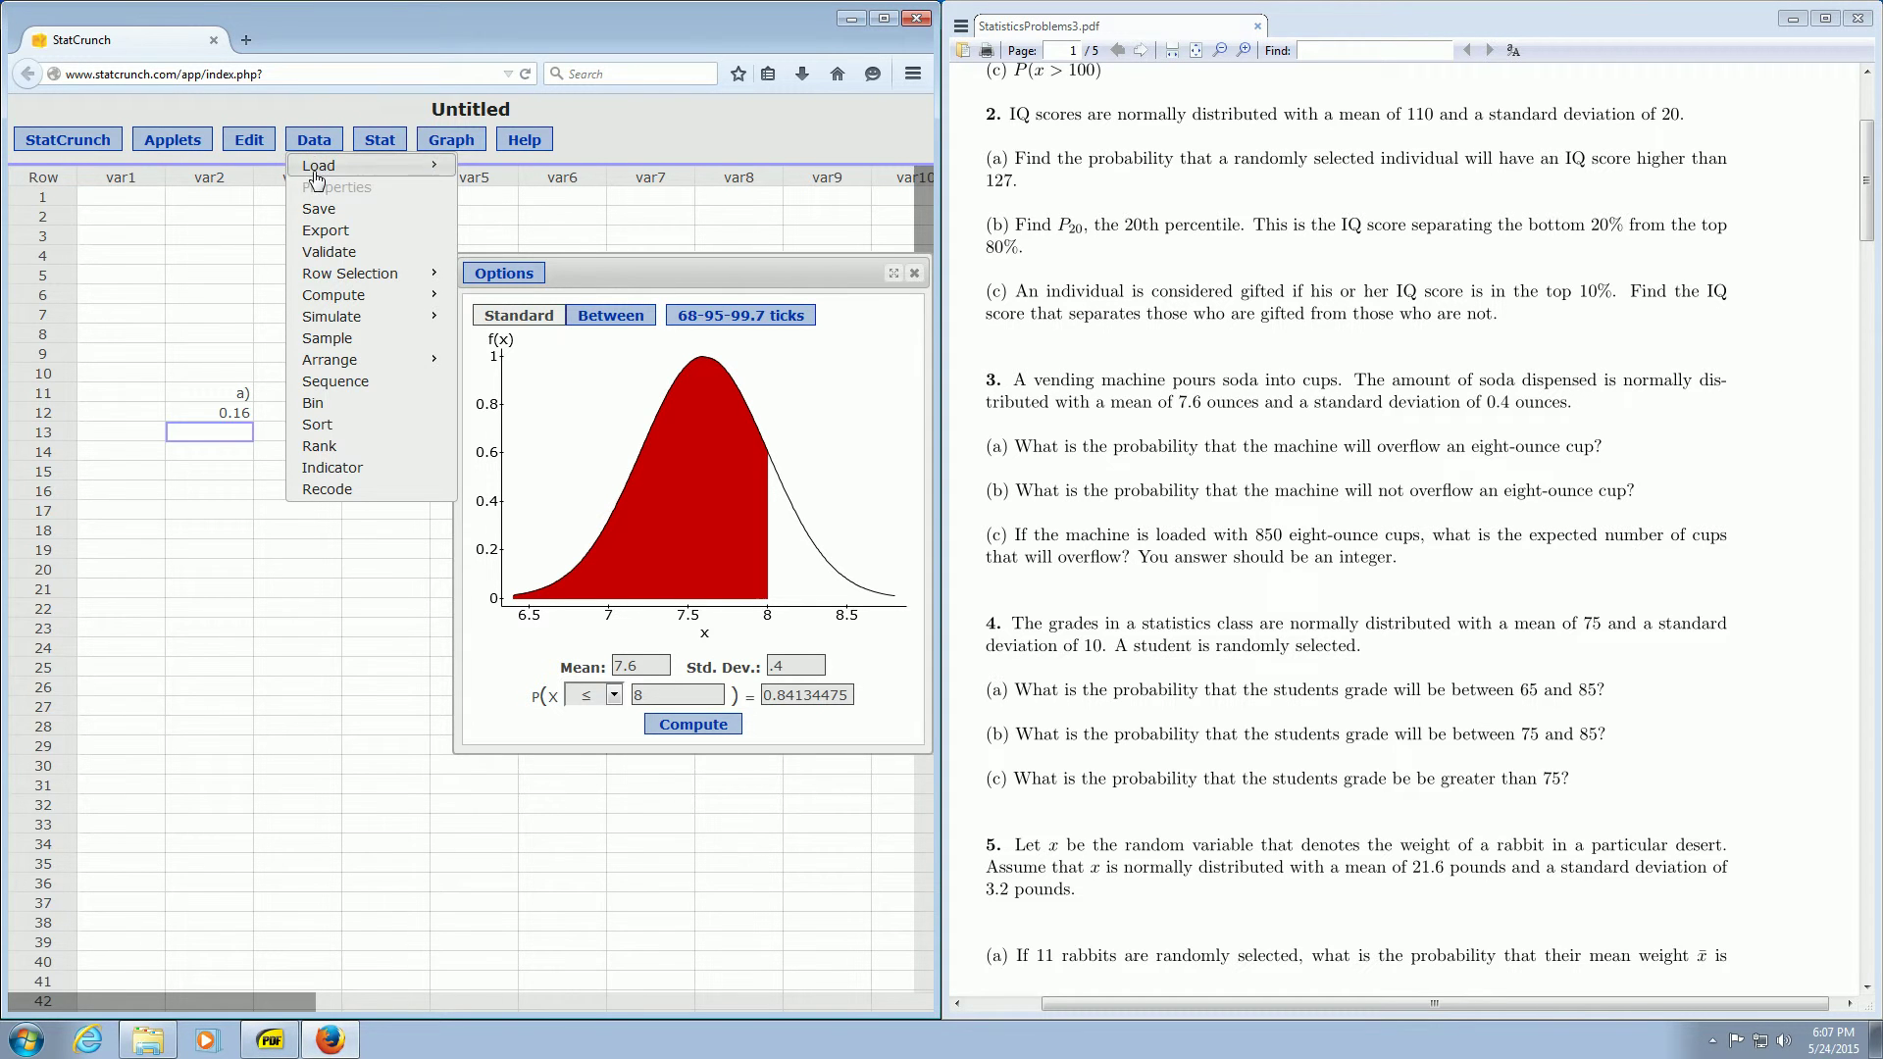
mouse_move(319, 295)
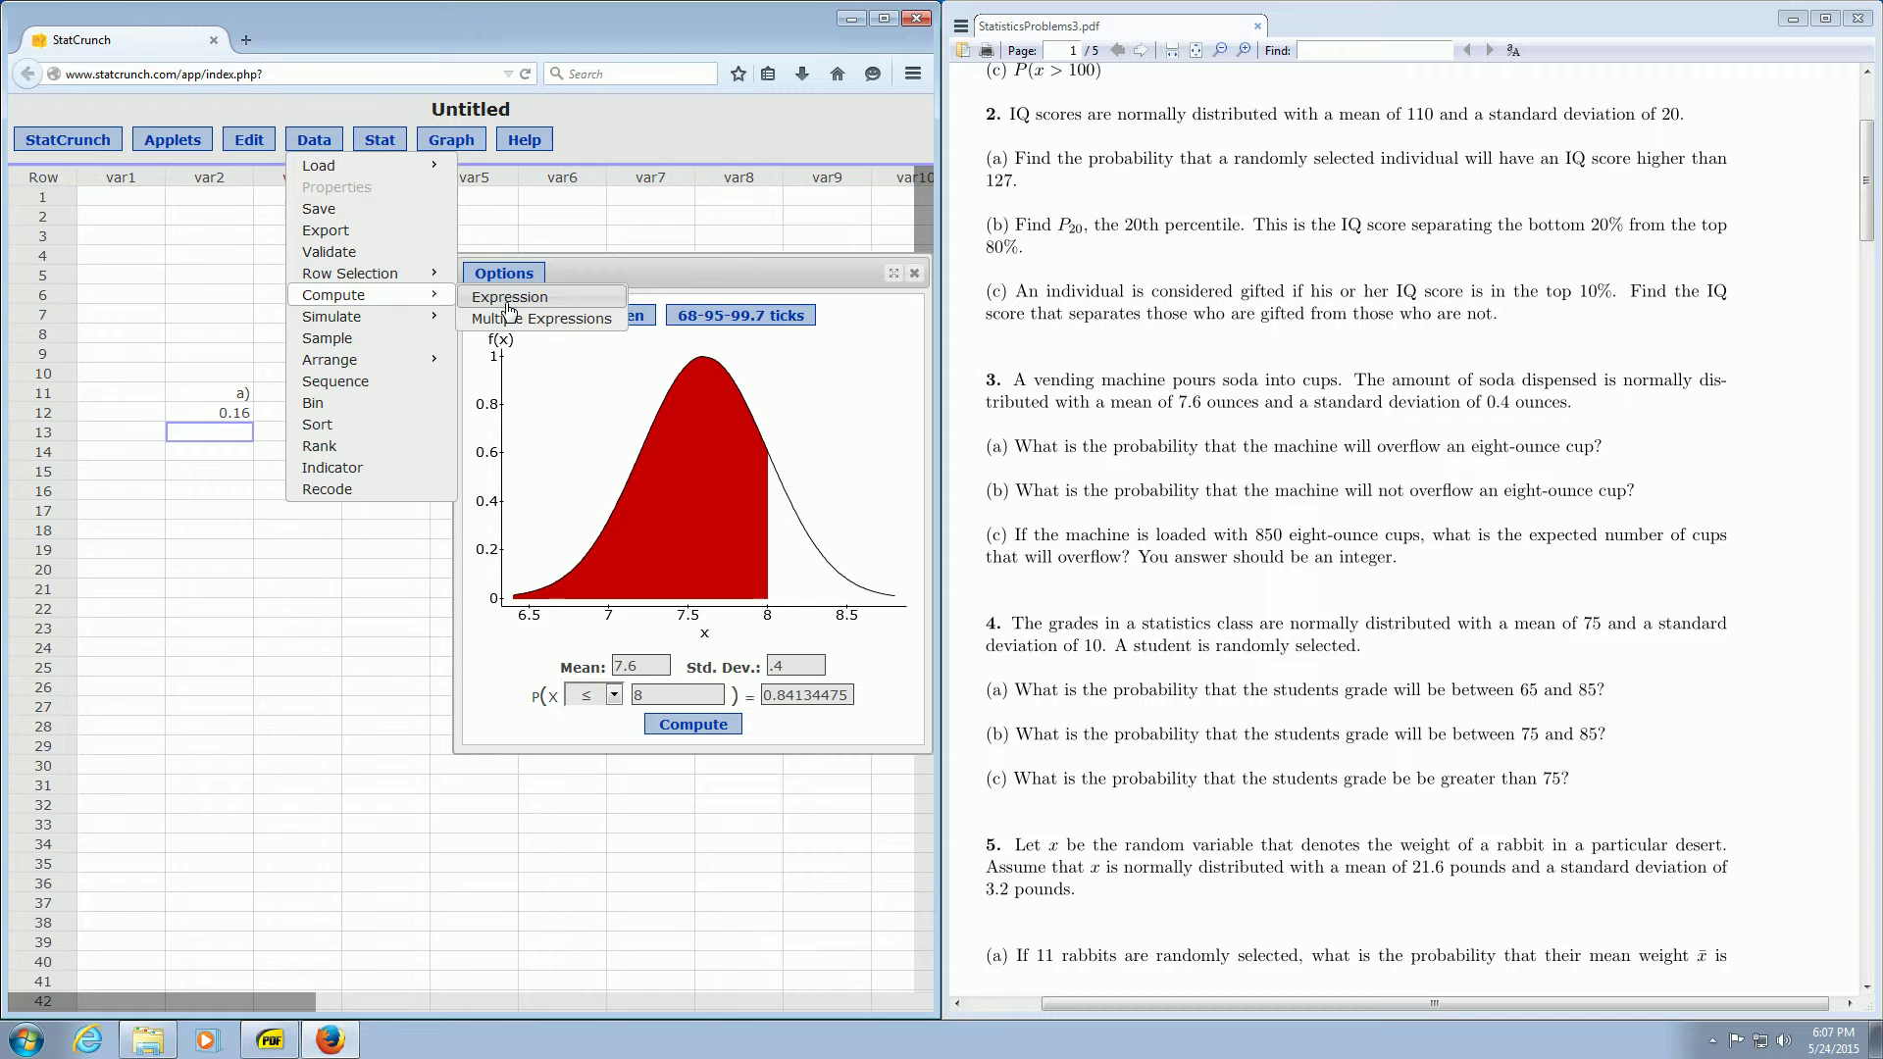
left_click(313, 140)
left_click(314, 141)
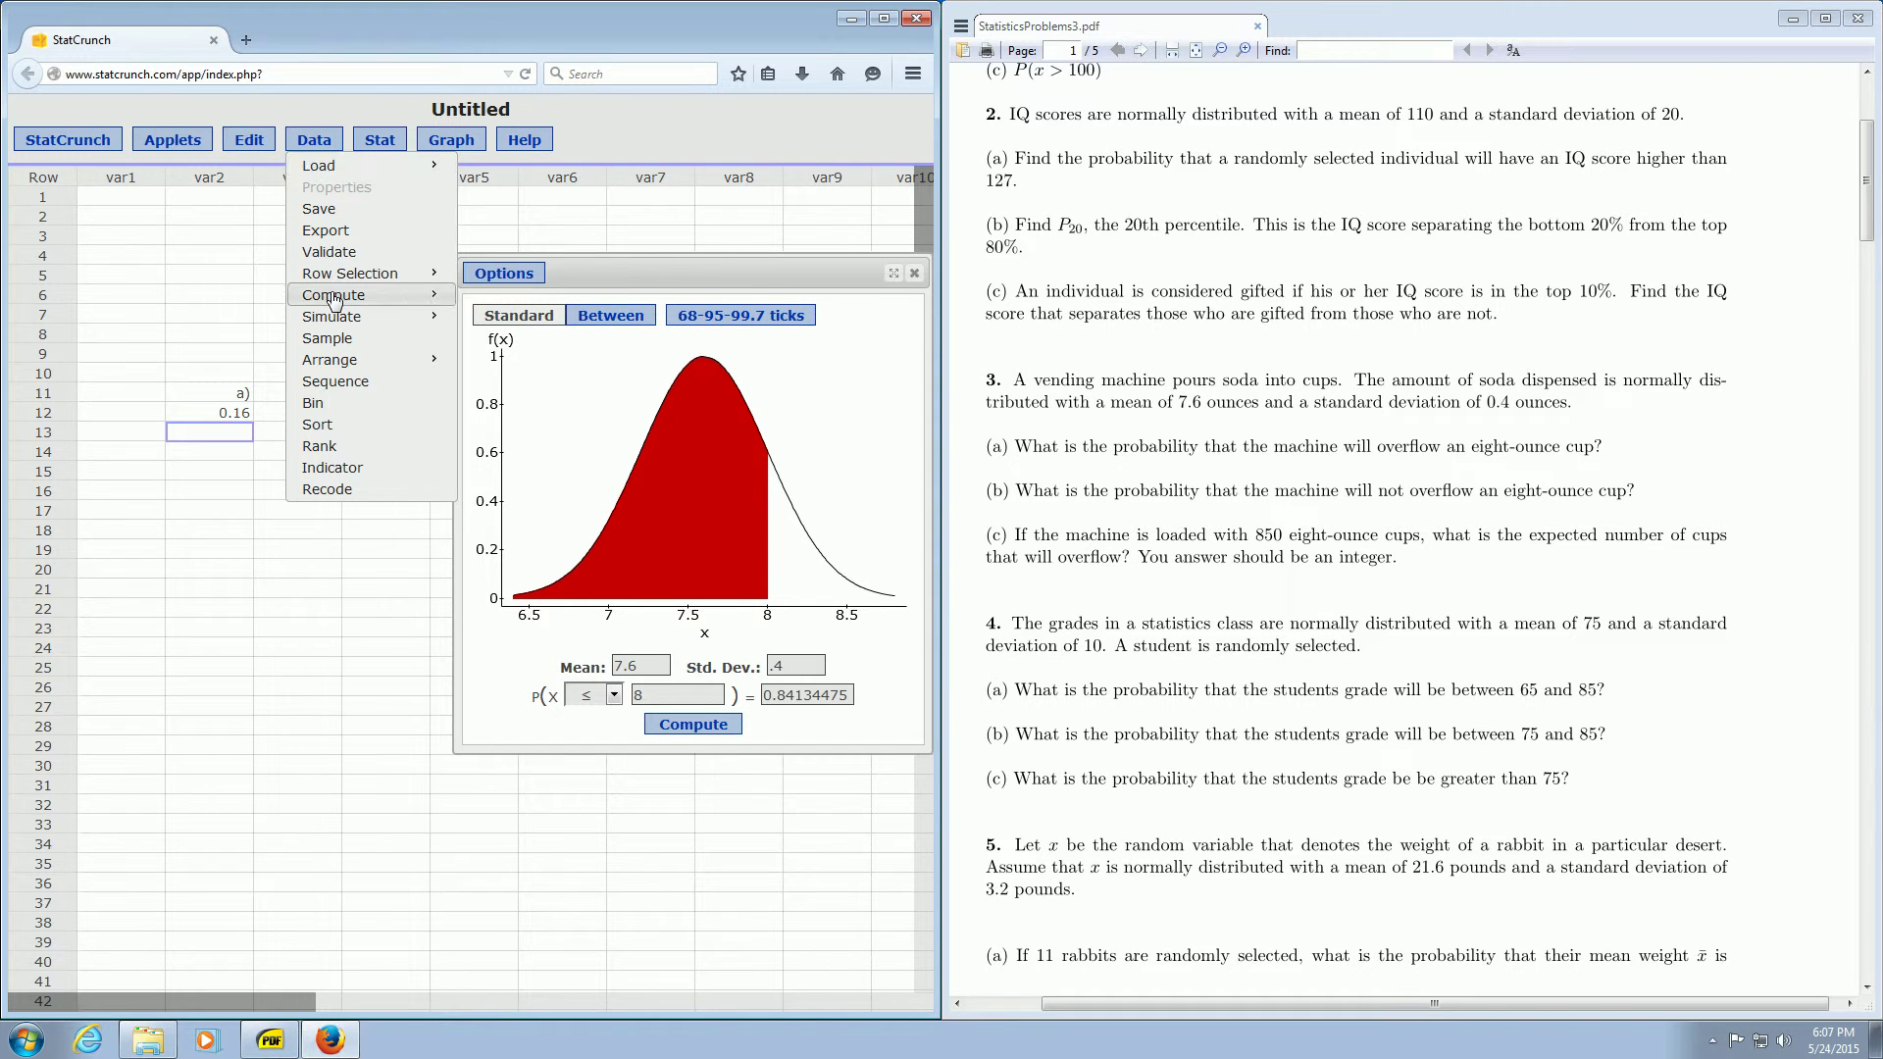
mouse_move(334, 297)
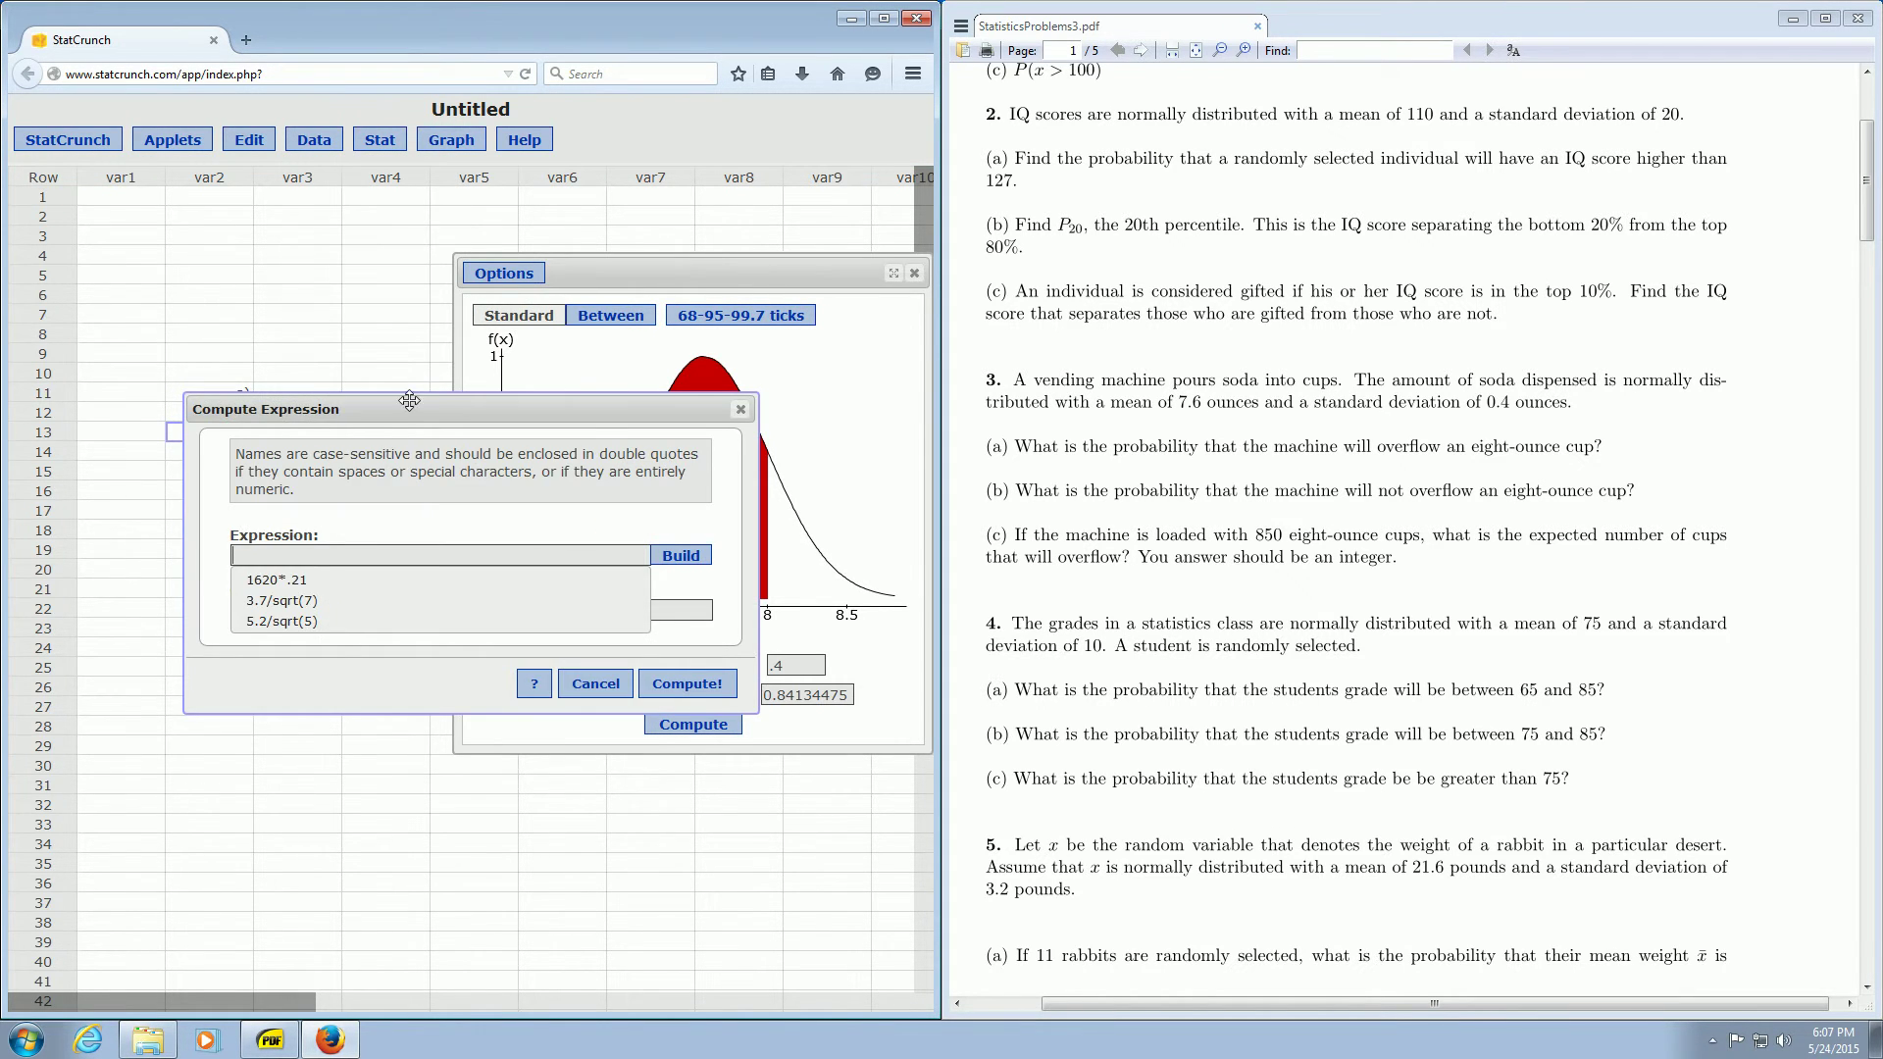
left_click_drag(409, 400, 522, 370)
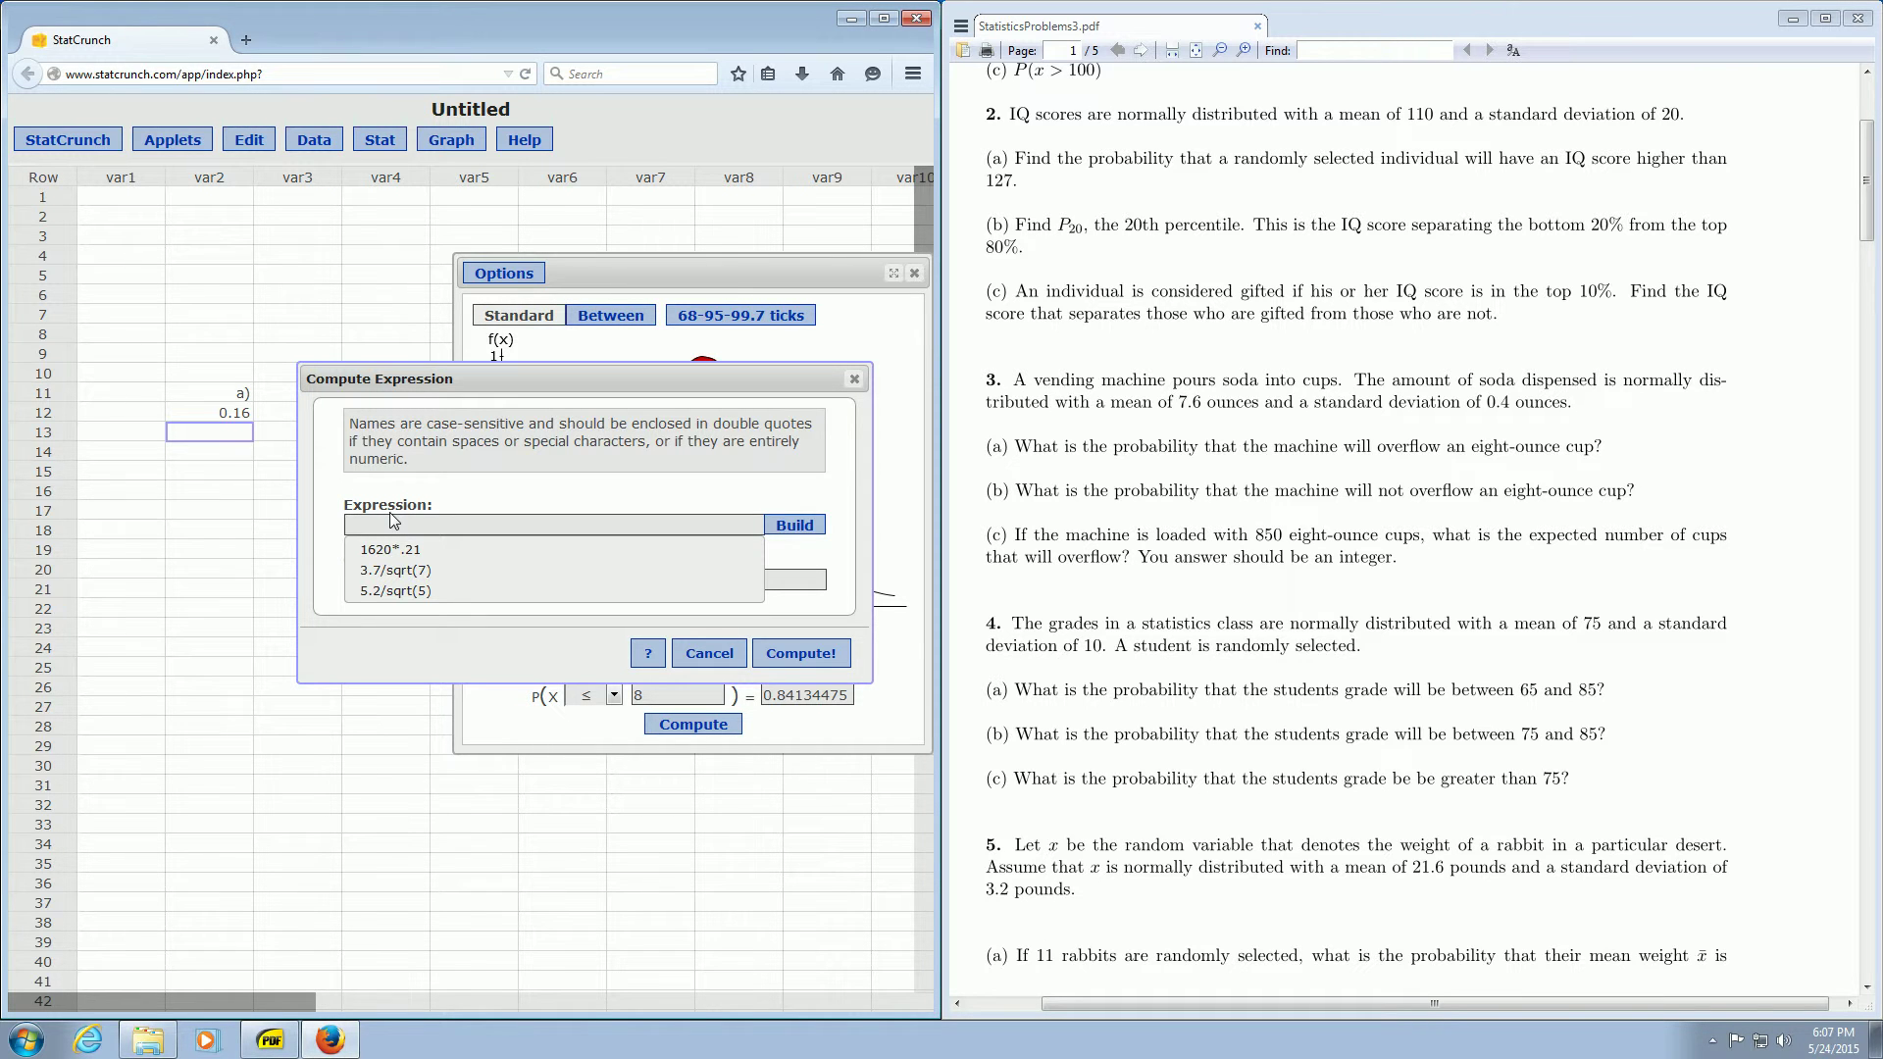
type("16")
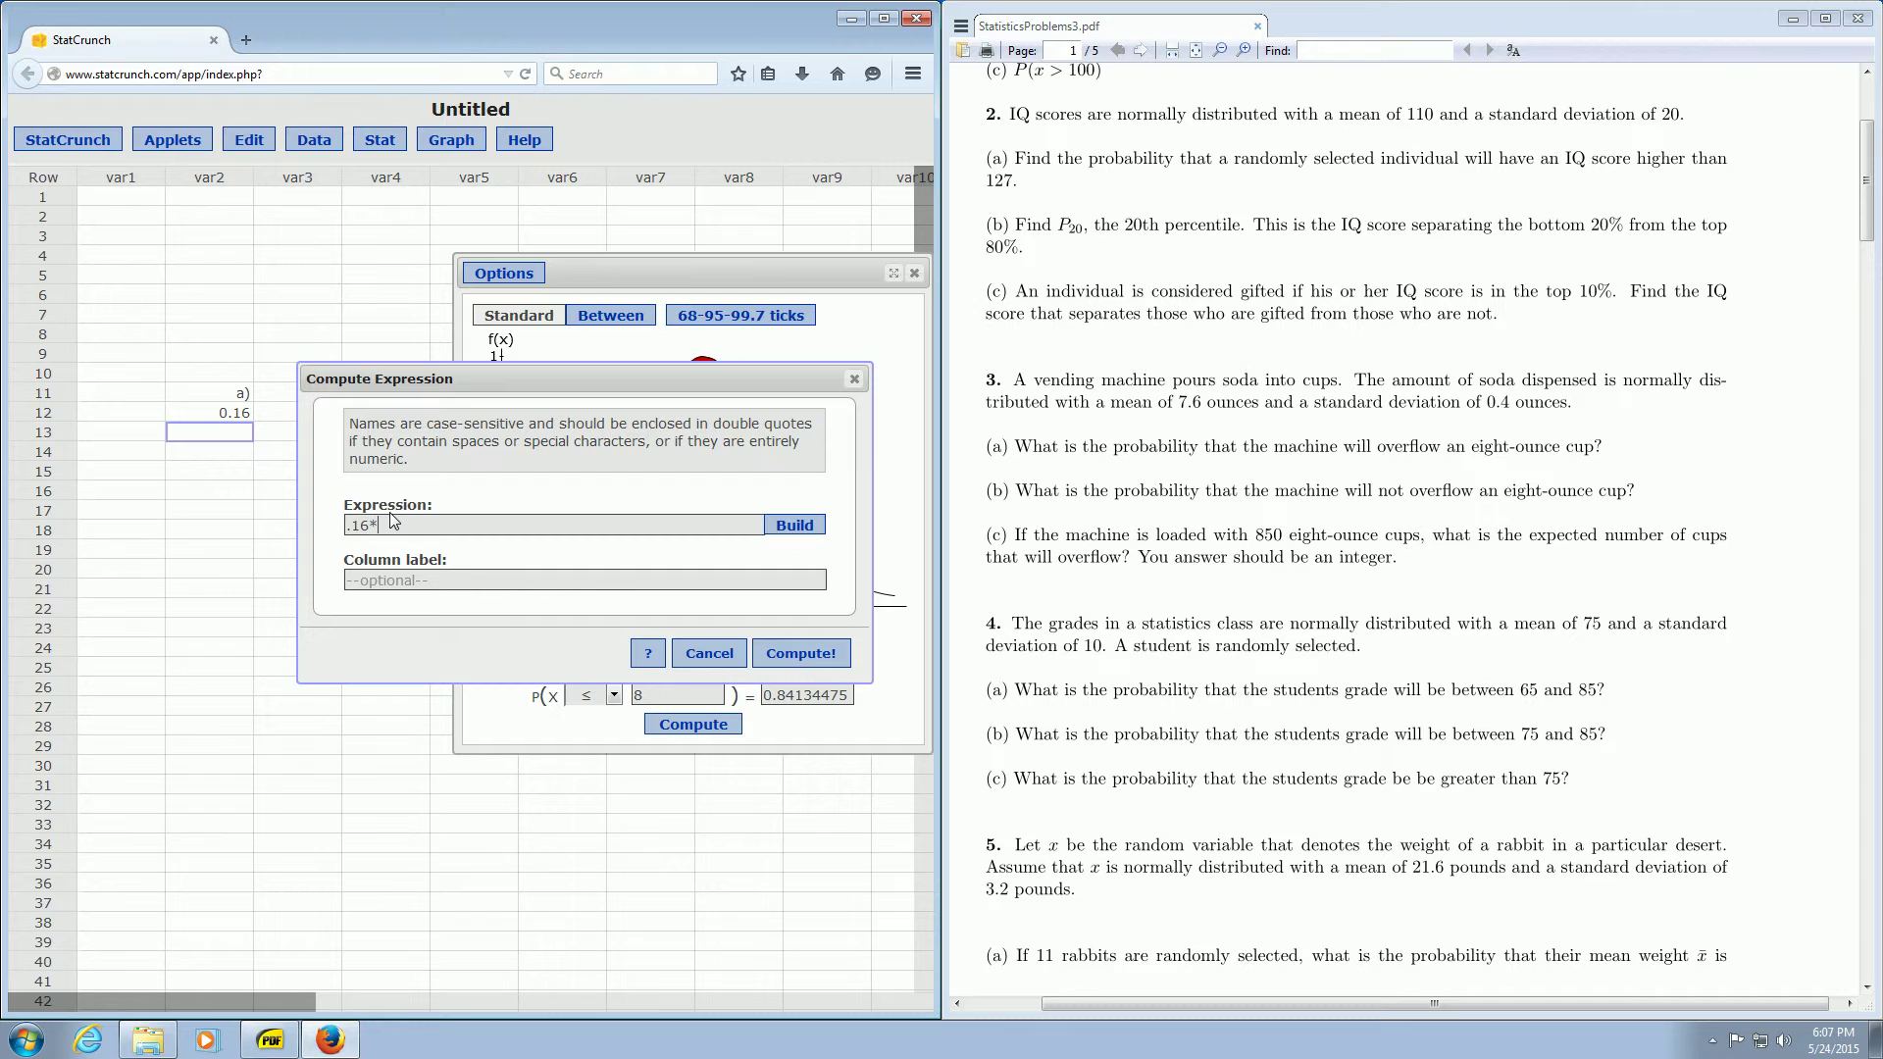
type("*850")
left_click(800, 655)
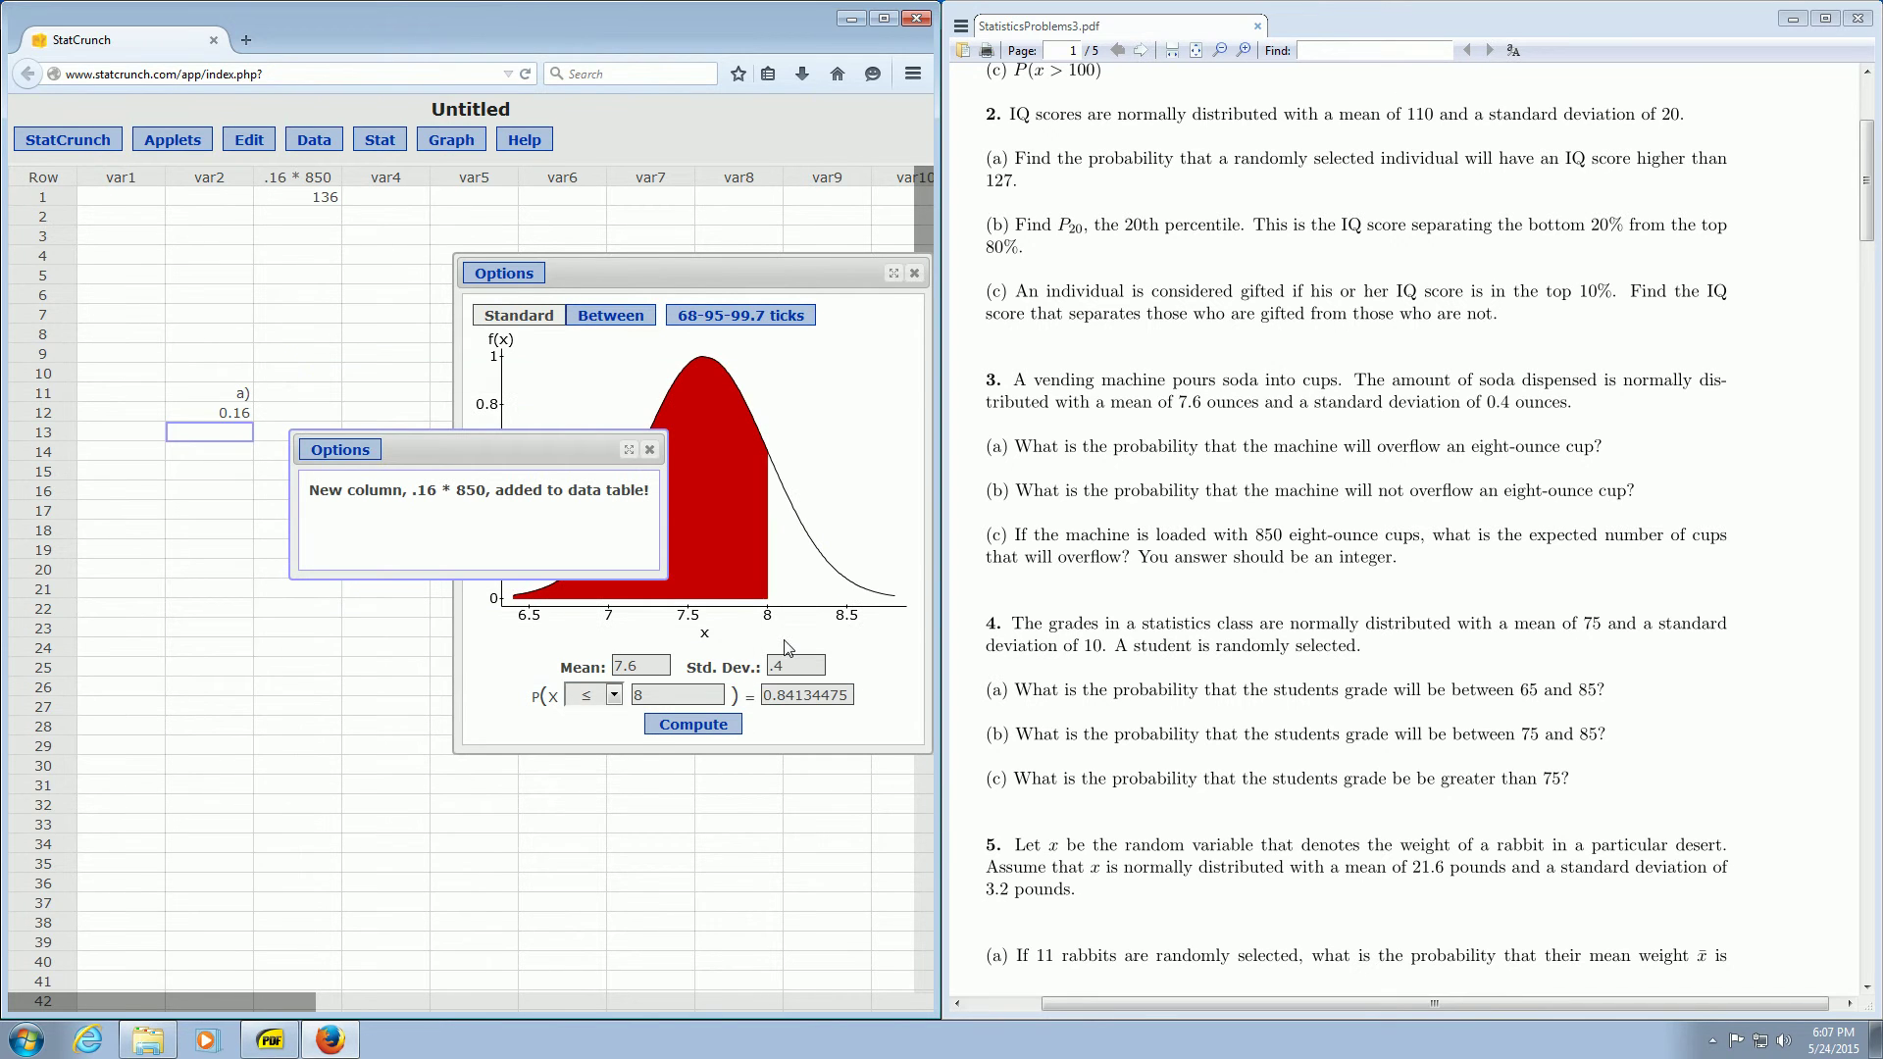
left_click(650, 450)
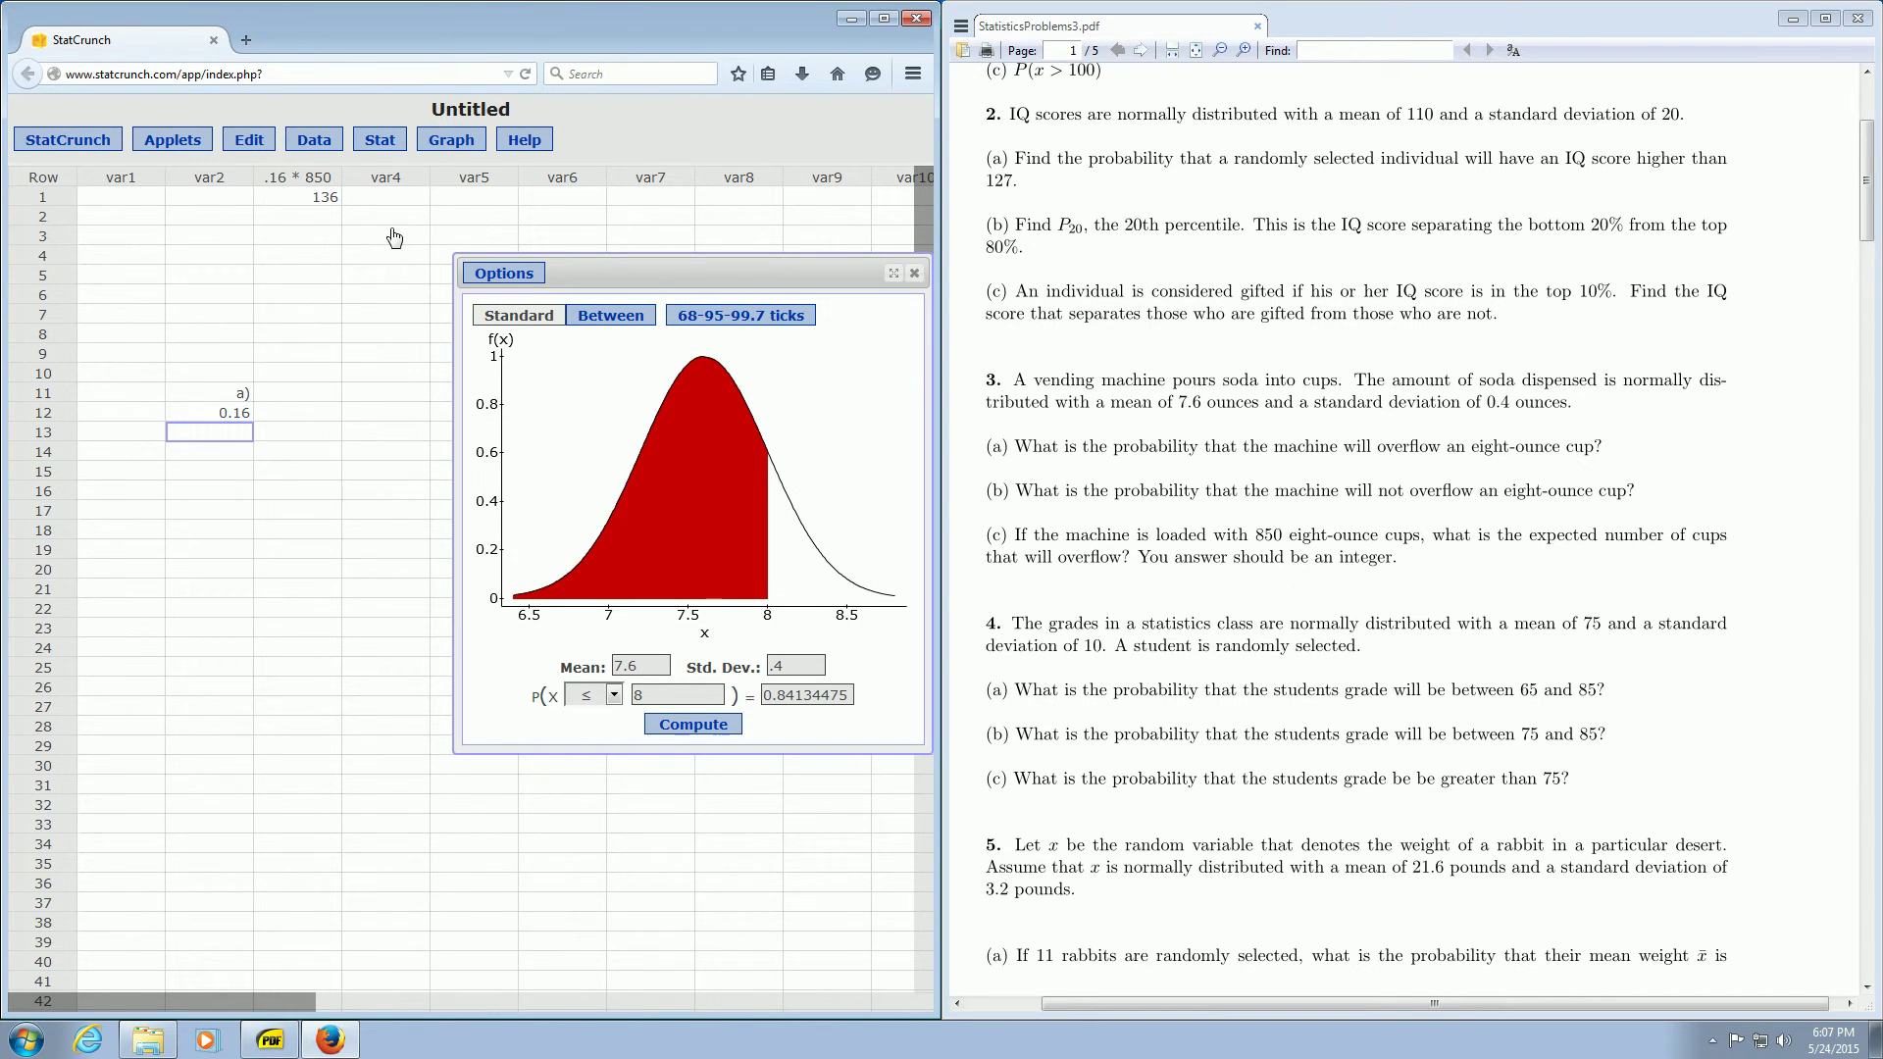
left_click(328, 200)
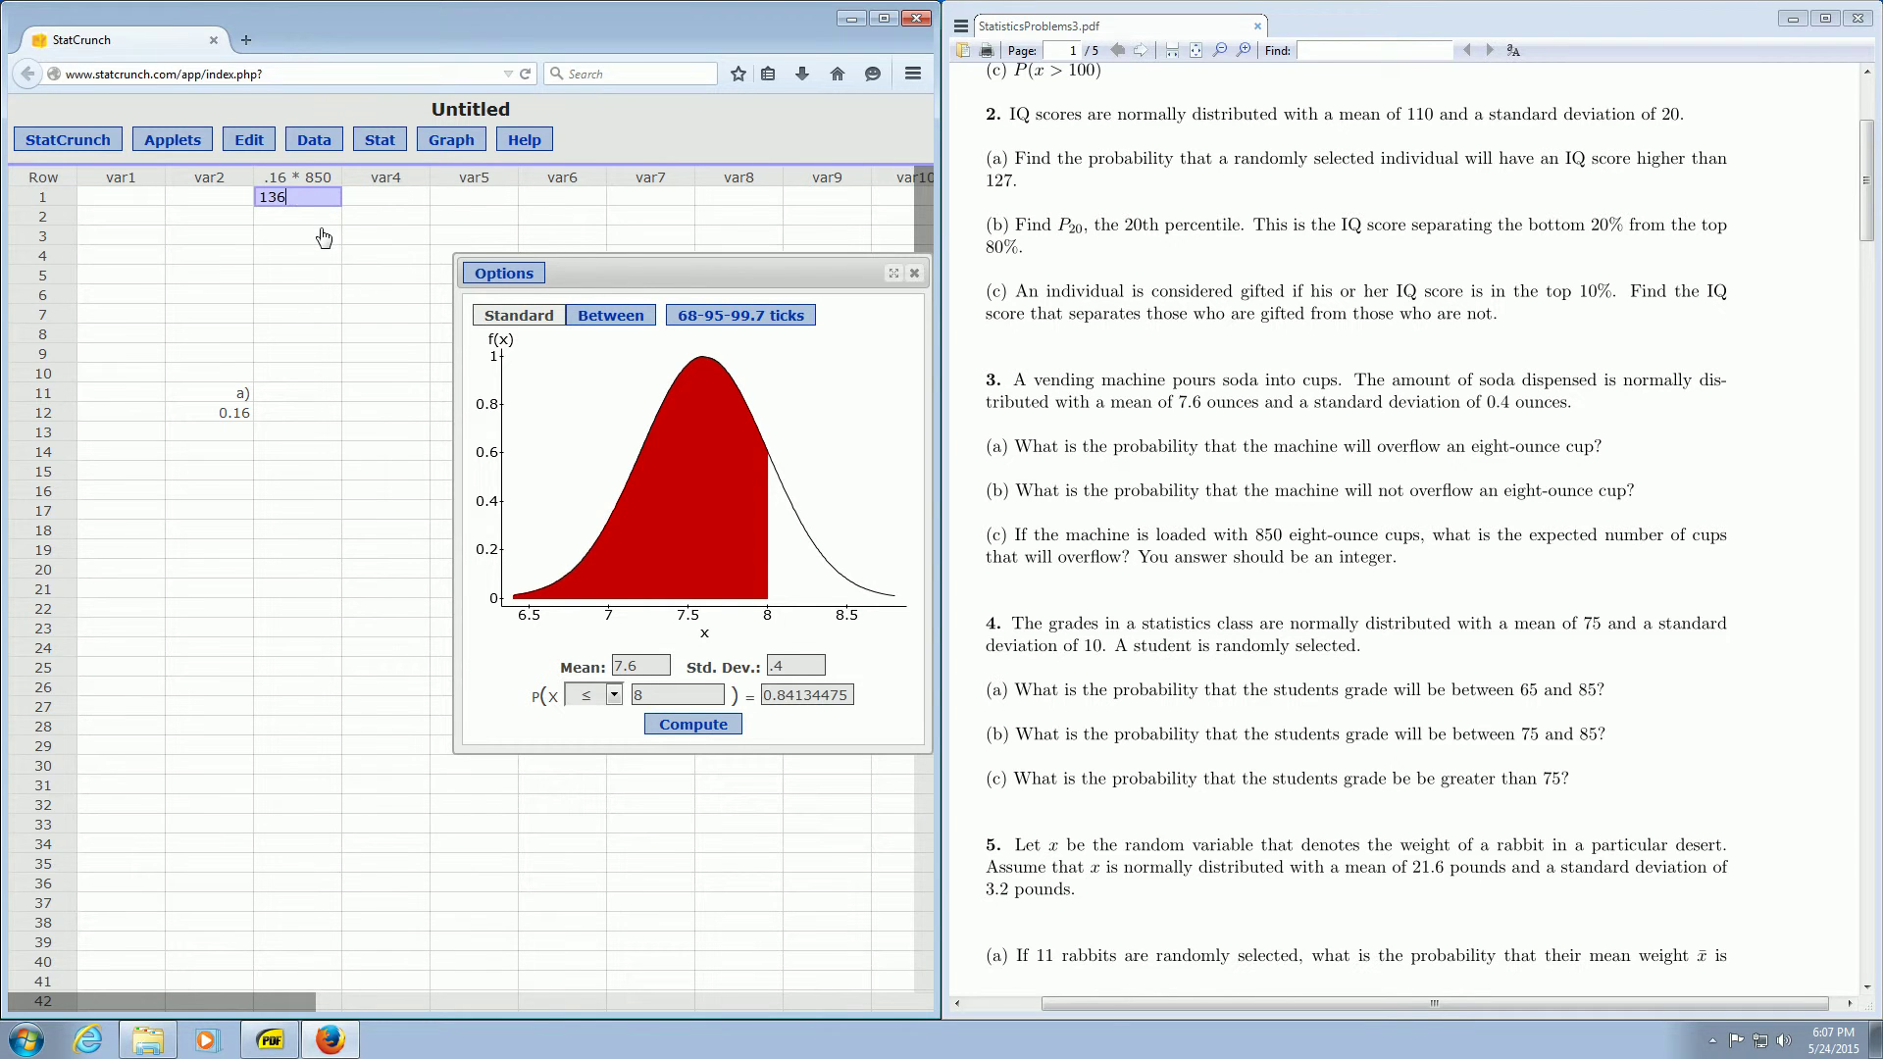
left_click(324, 234)
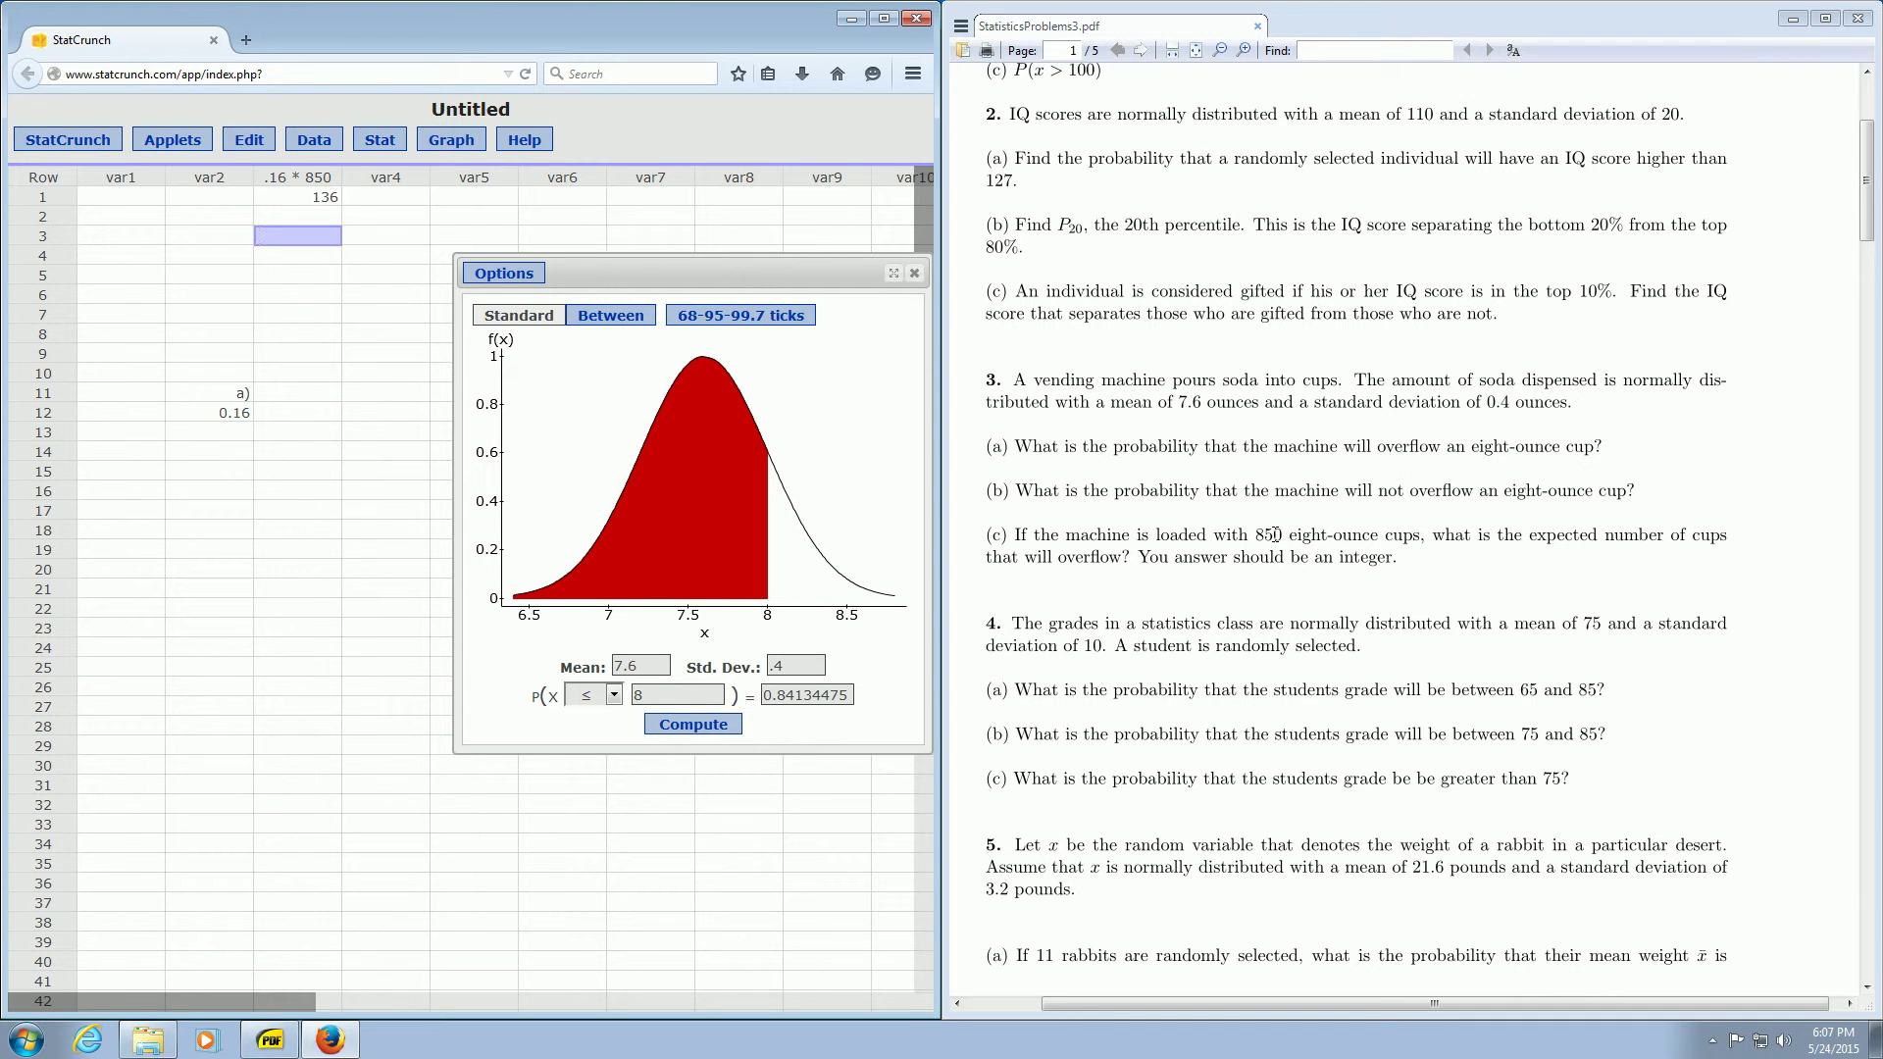
left_click_drag(1112, 446, 1600, 443)
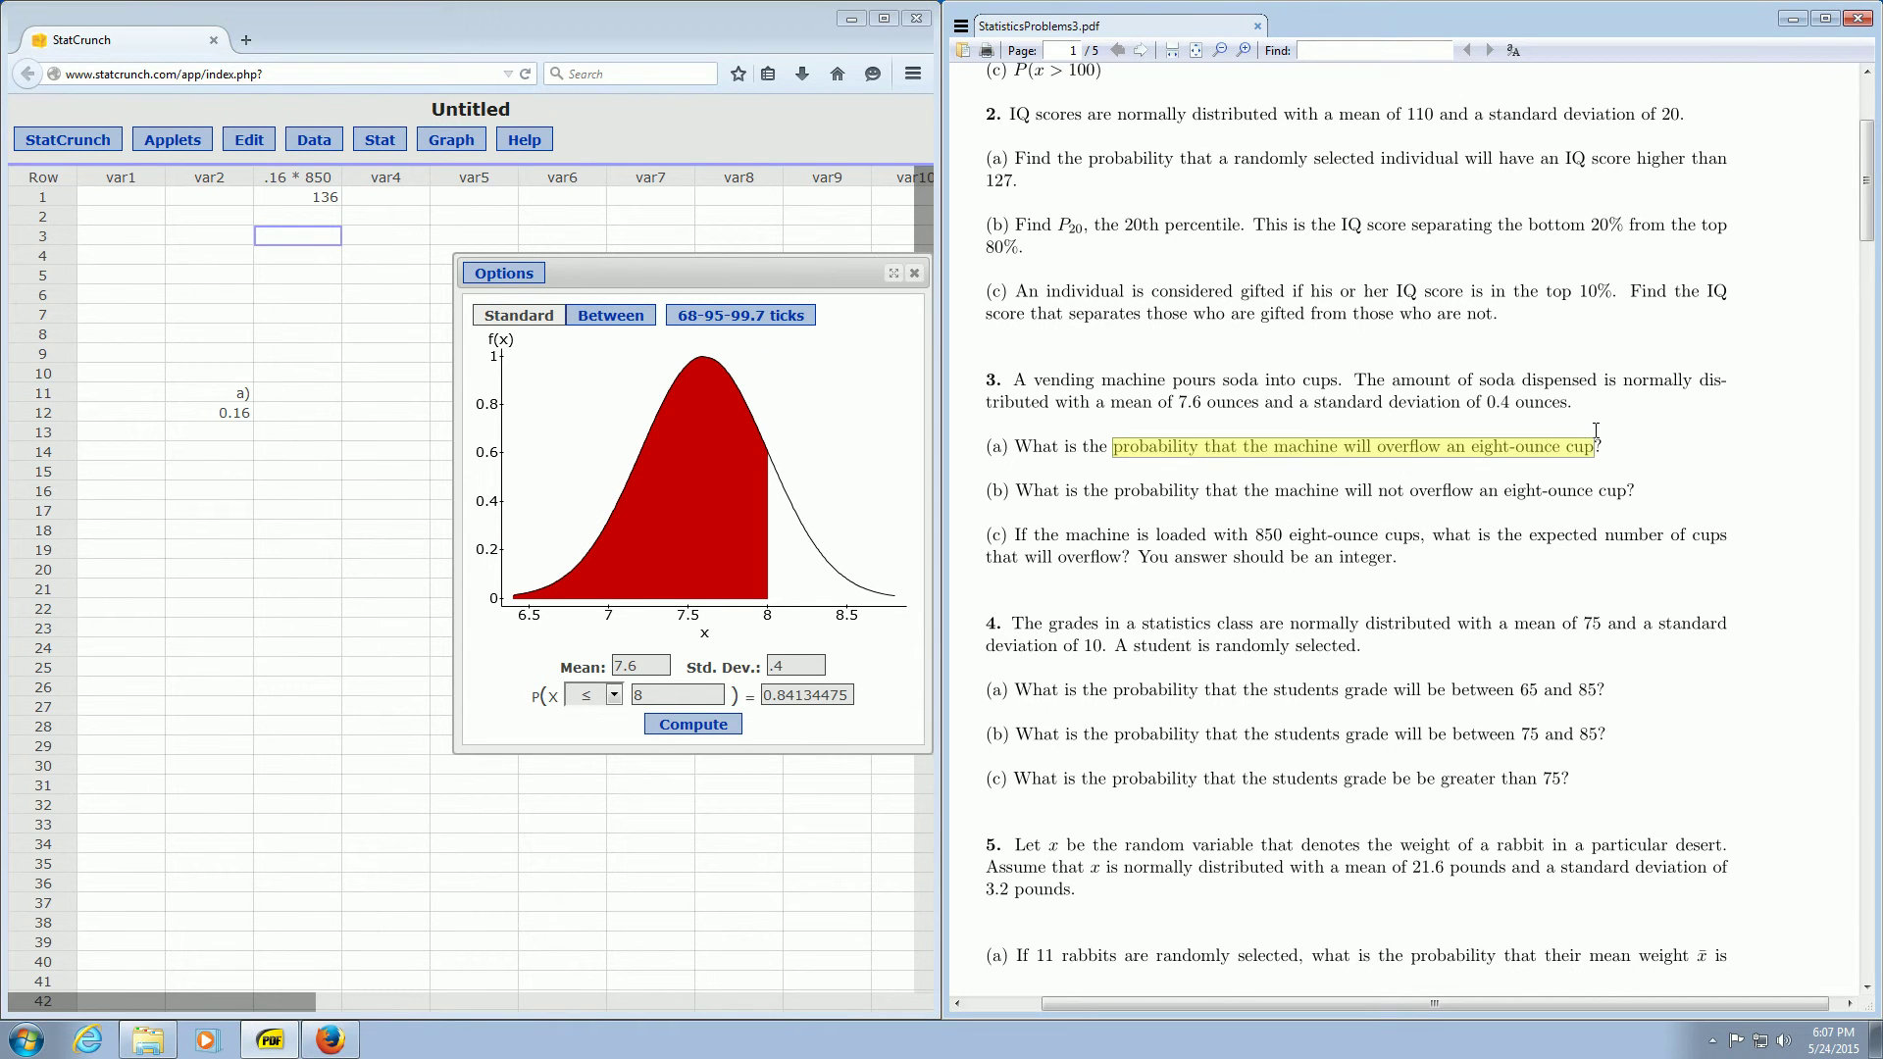
left_click(1599, 439)
left_click(890, 457)
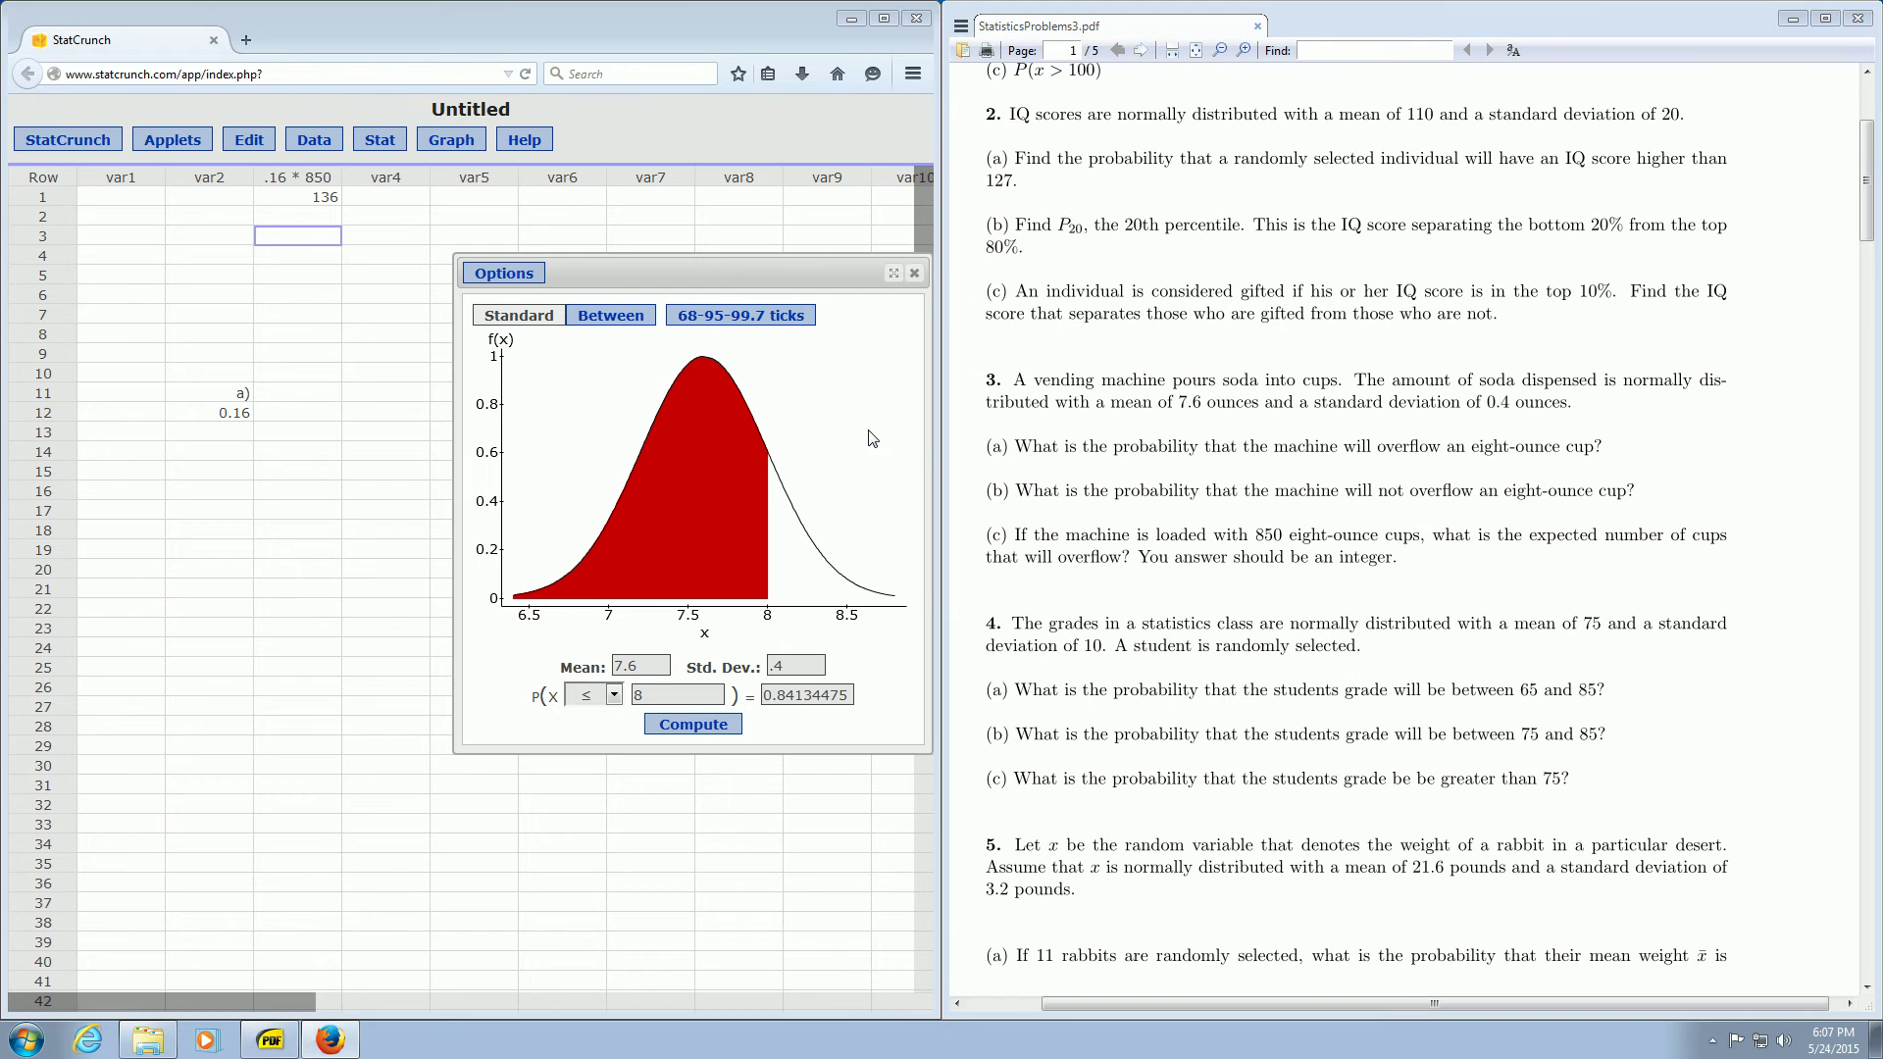
Compute .16*850 again through the Expression dialog, adding a second 136 column.
left_click(327, 144)
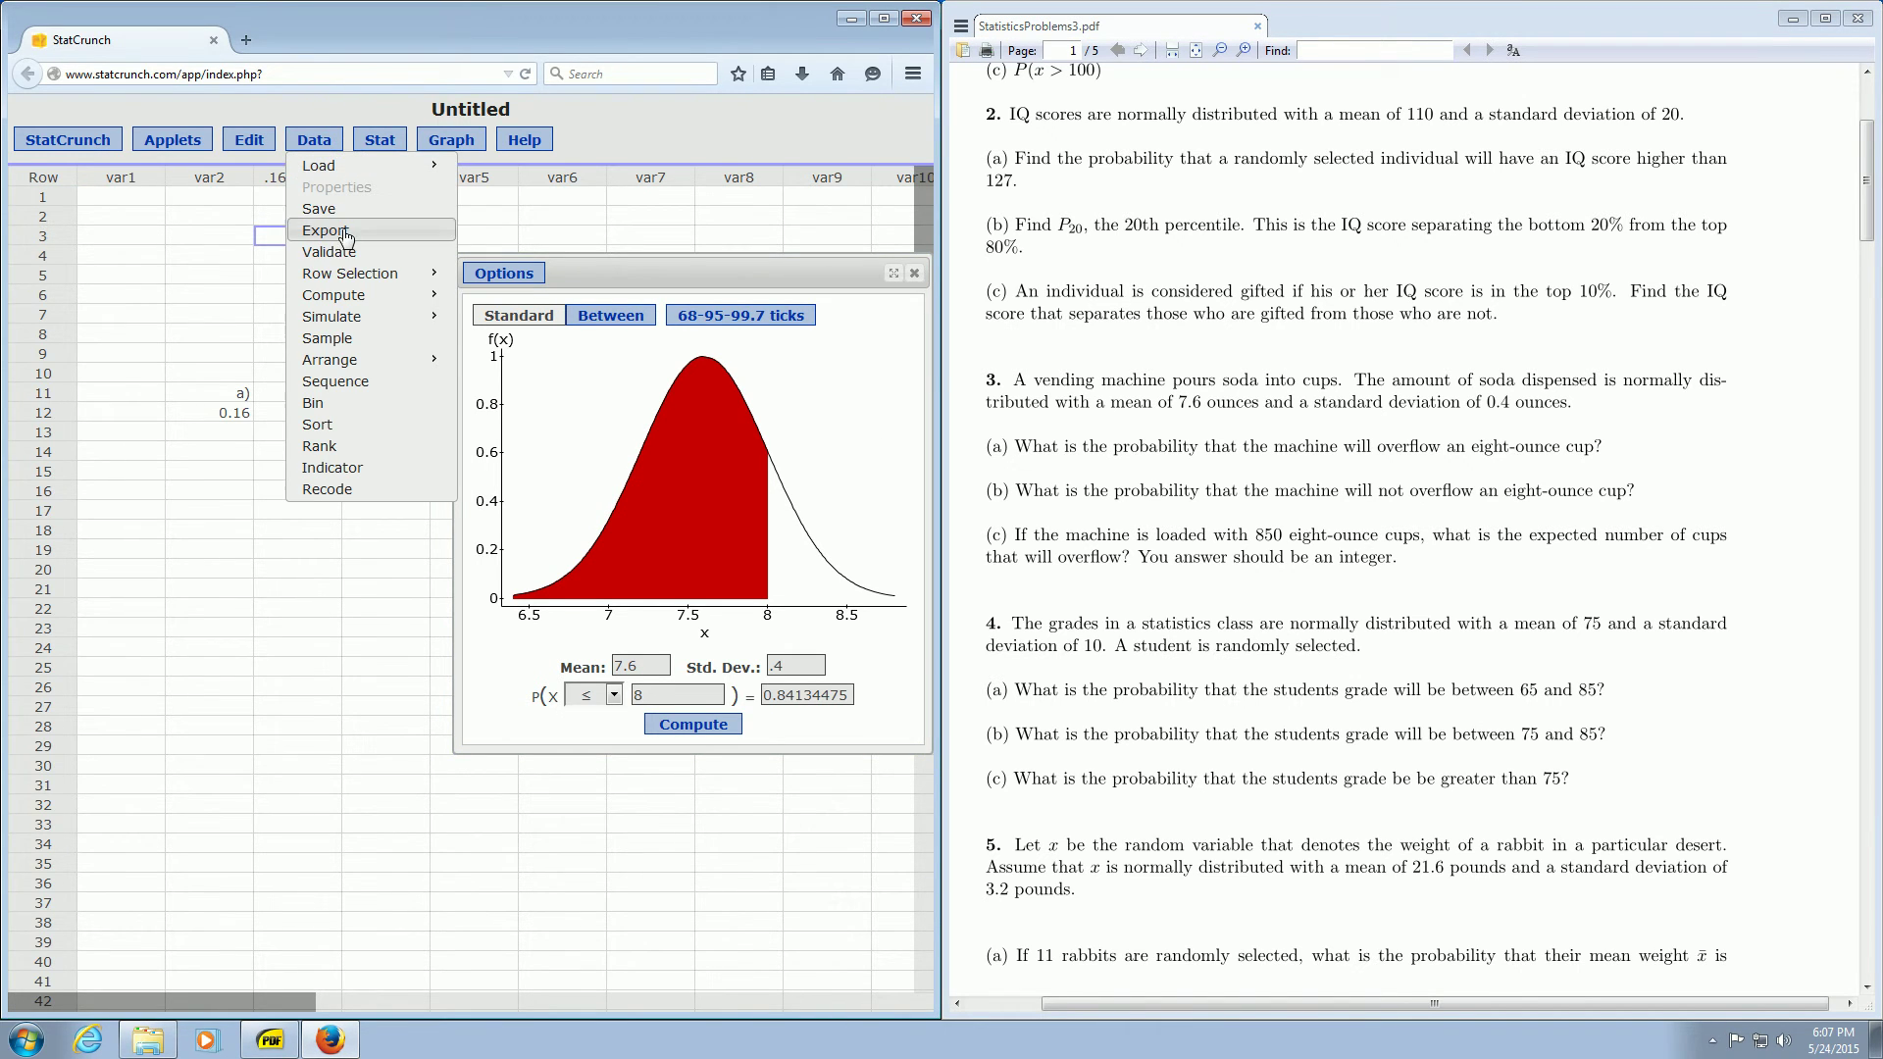
mouse_move(351, 298)
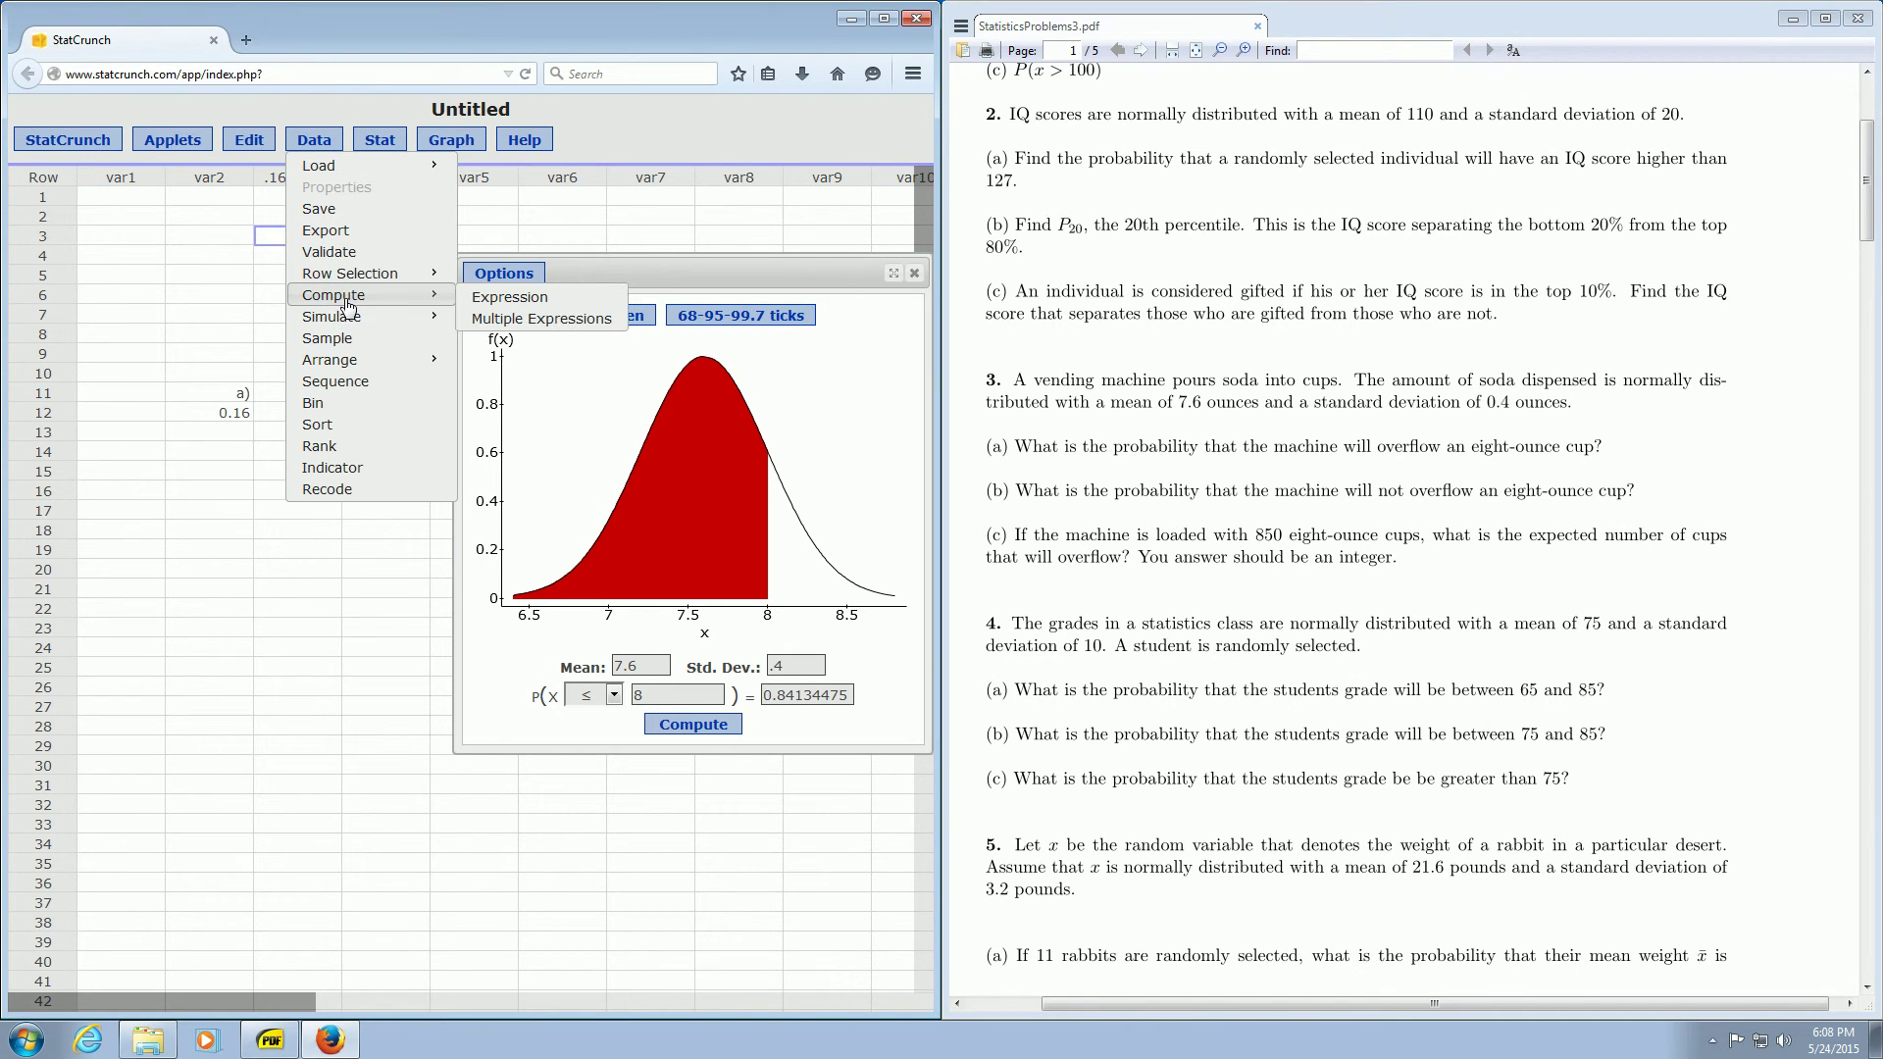
left_click(499, 297)
left_click(392, 555)
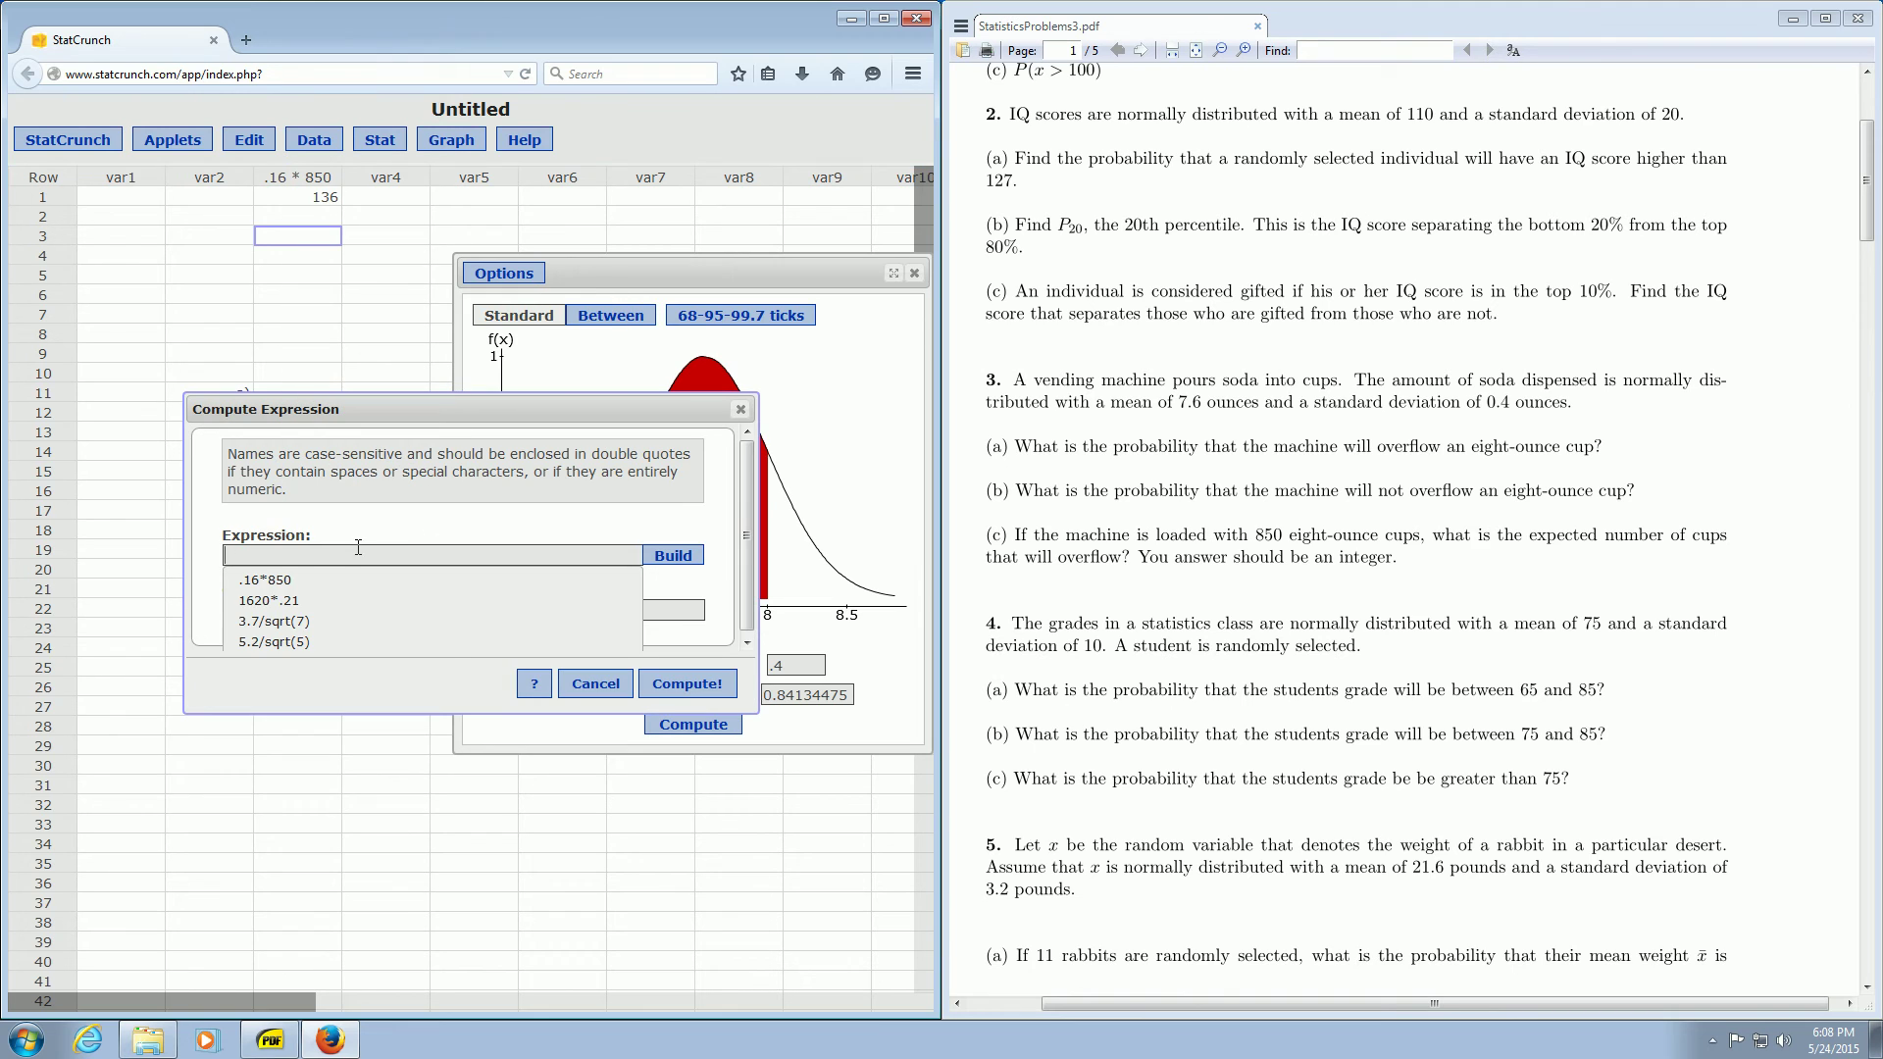
type(".16*")
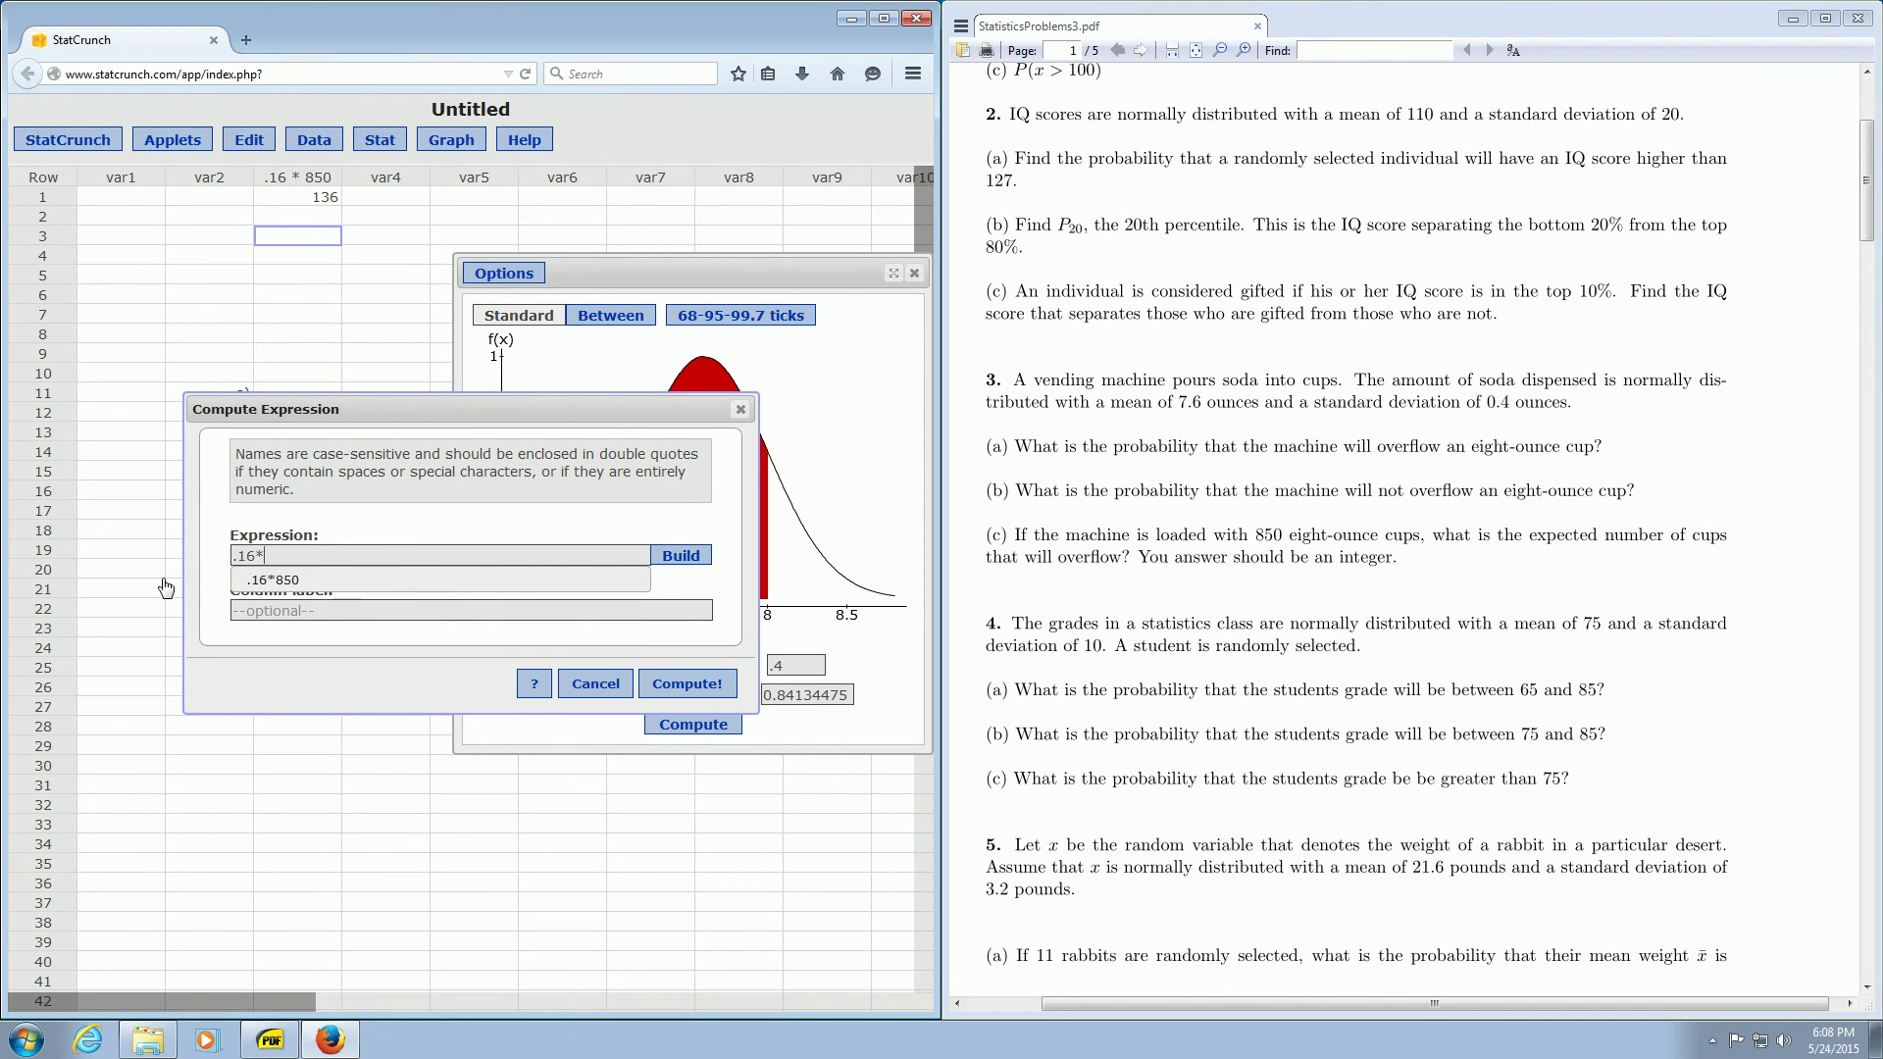
type("850")
left_click(693, 683)
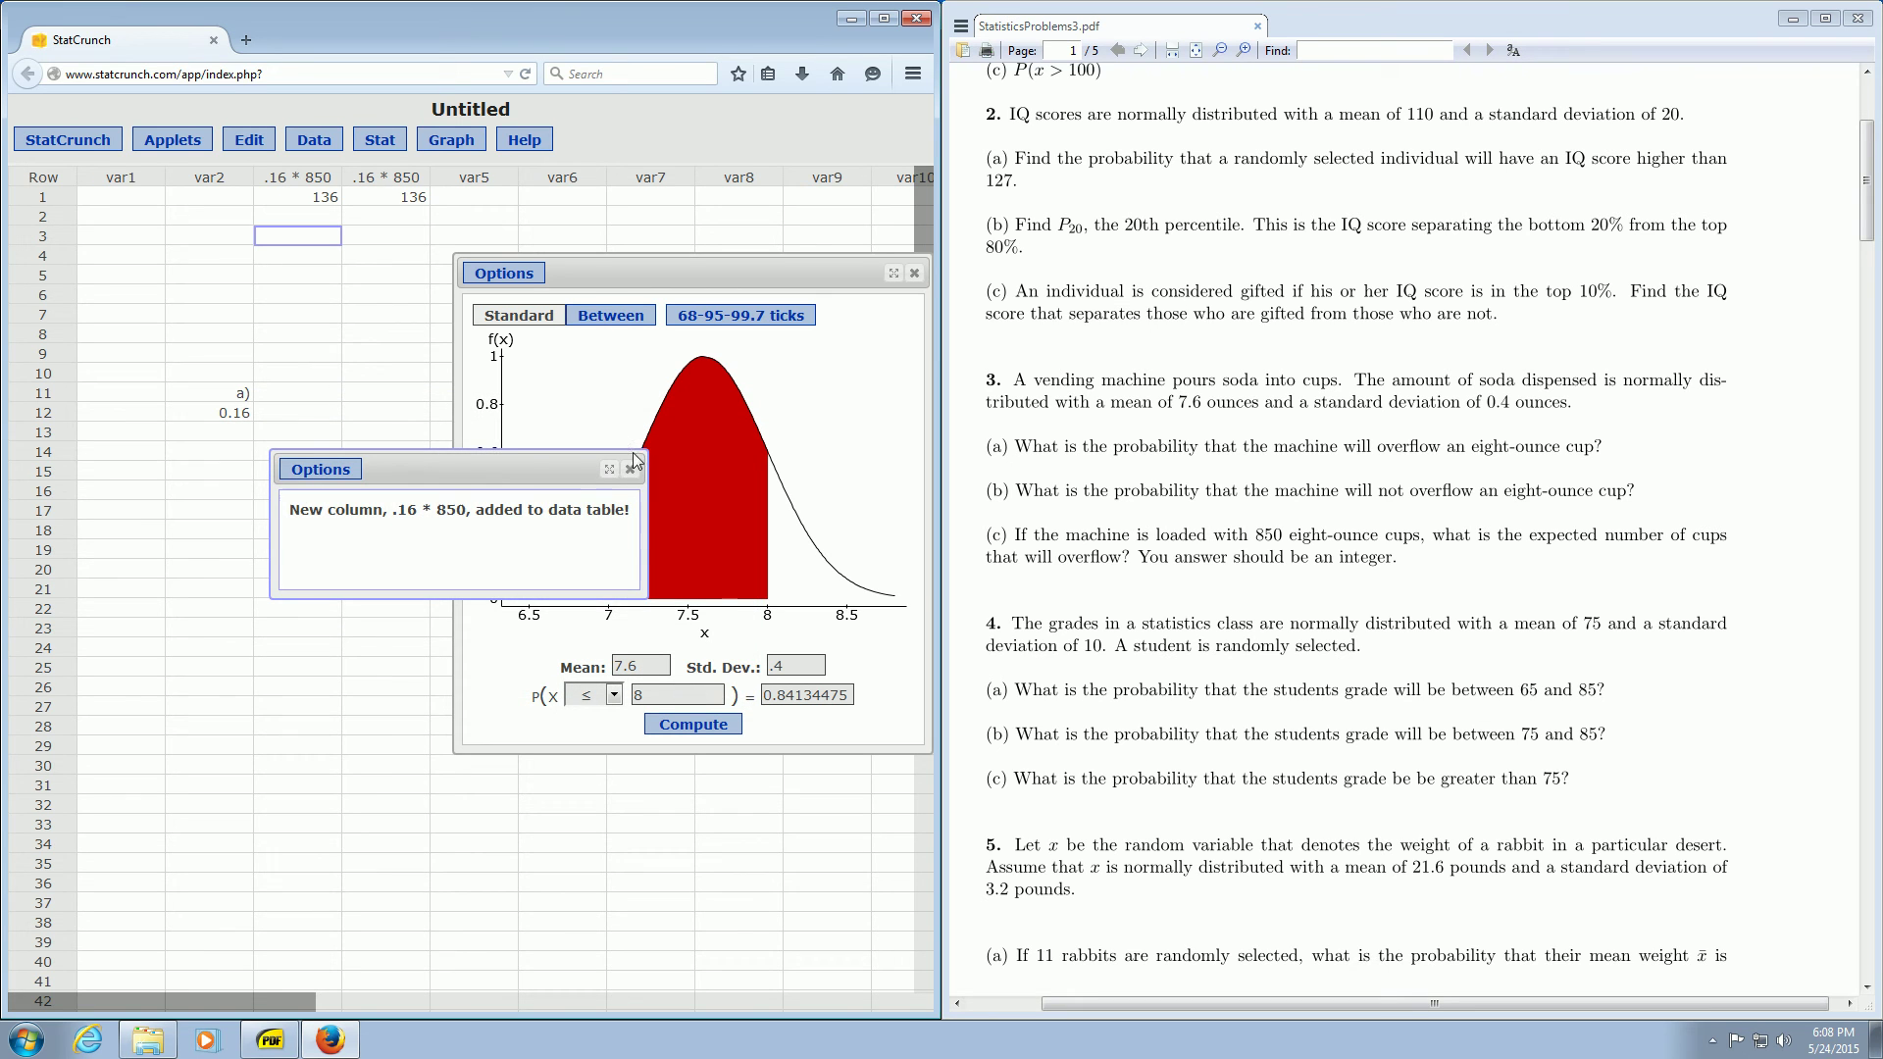
left_click(422, 201)
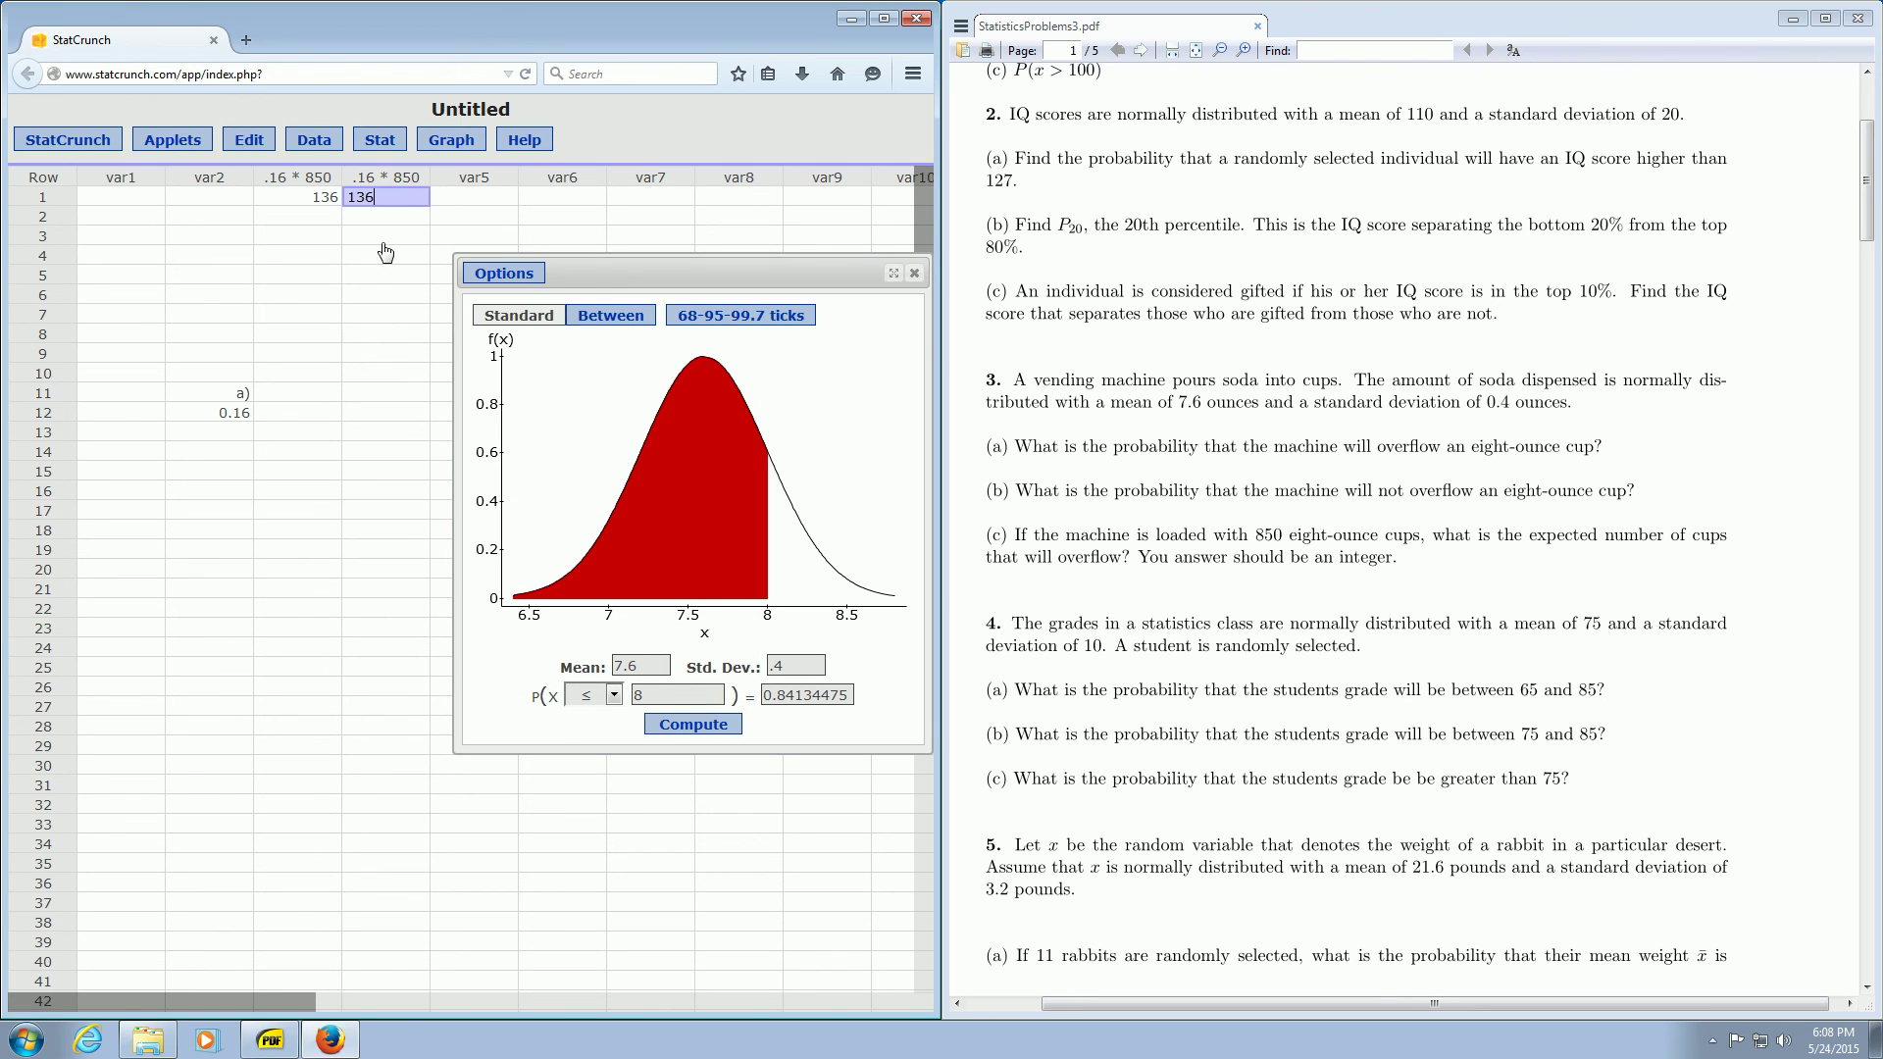
left_click(365, 334)
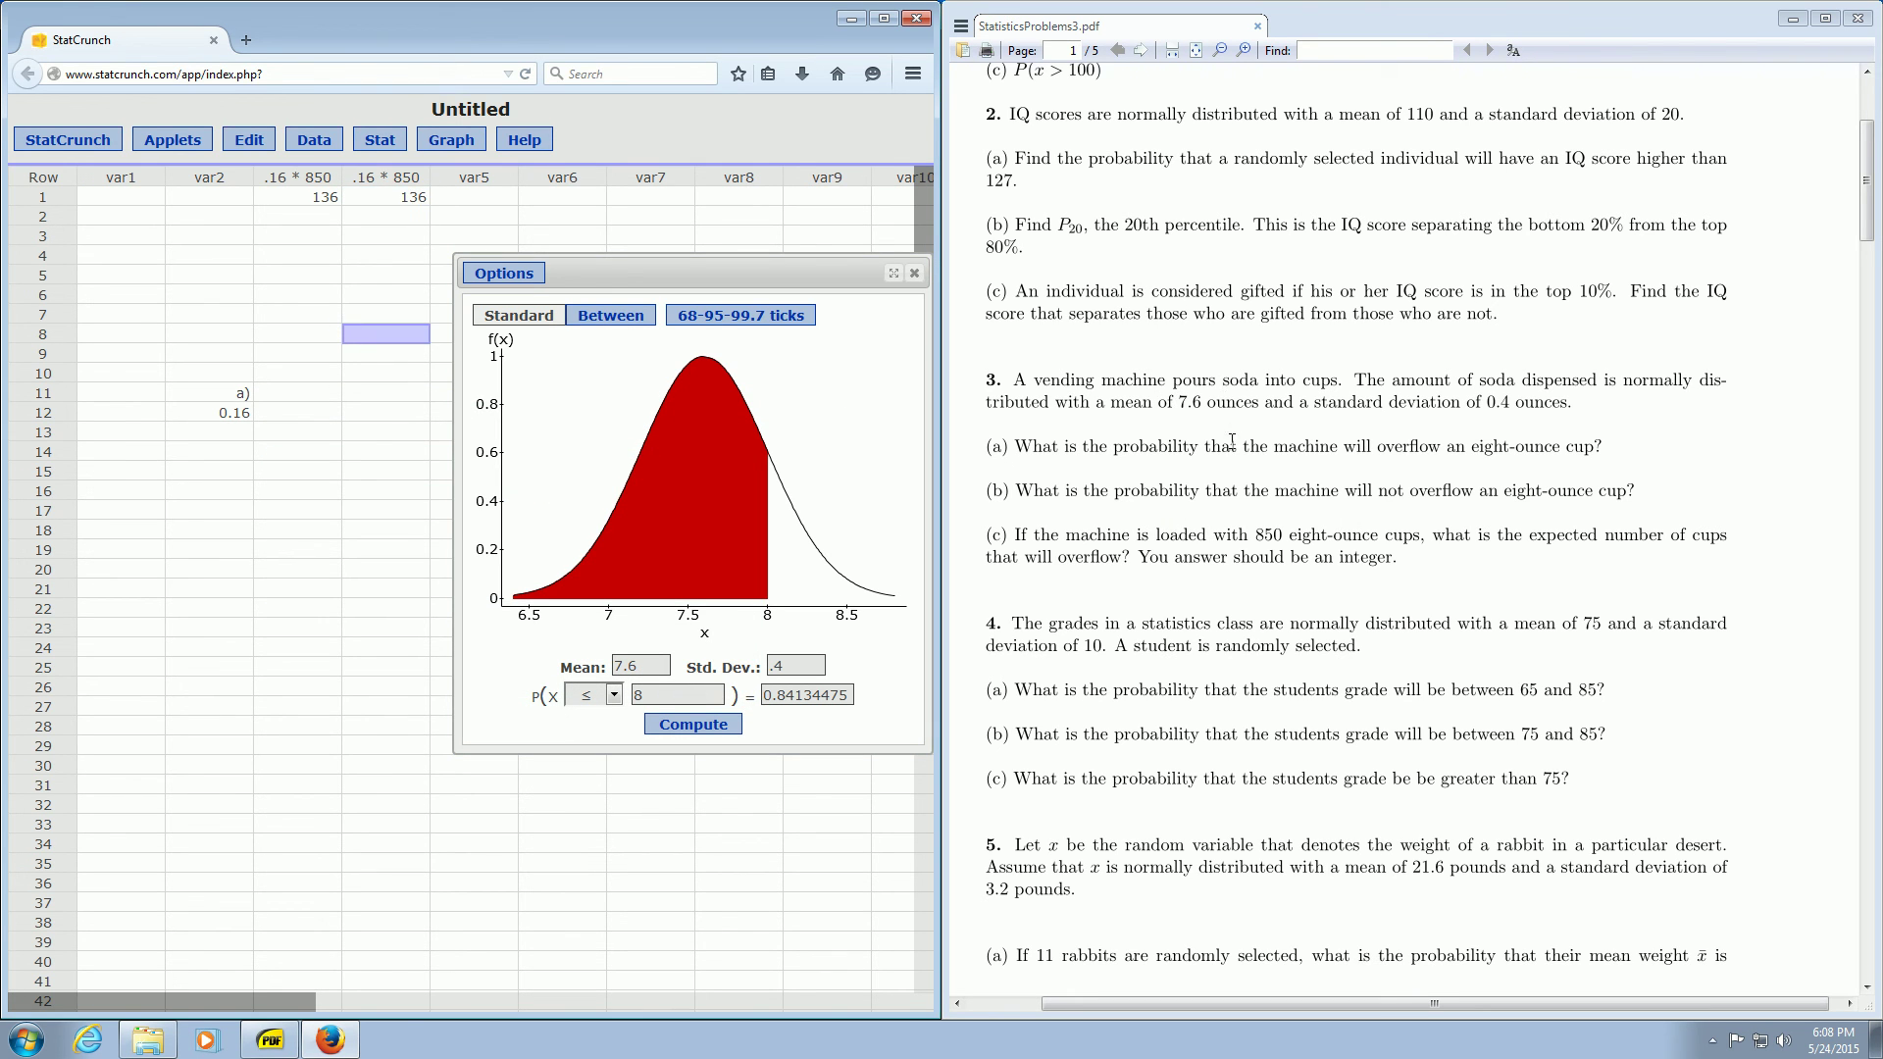